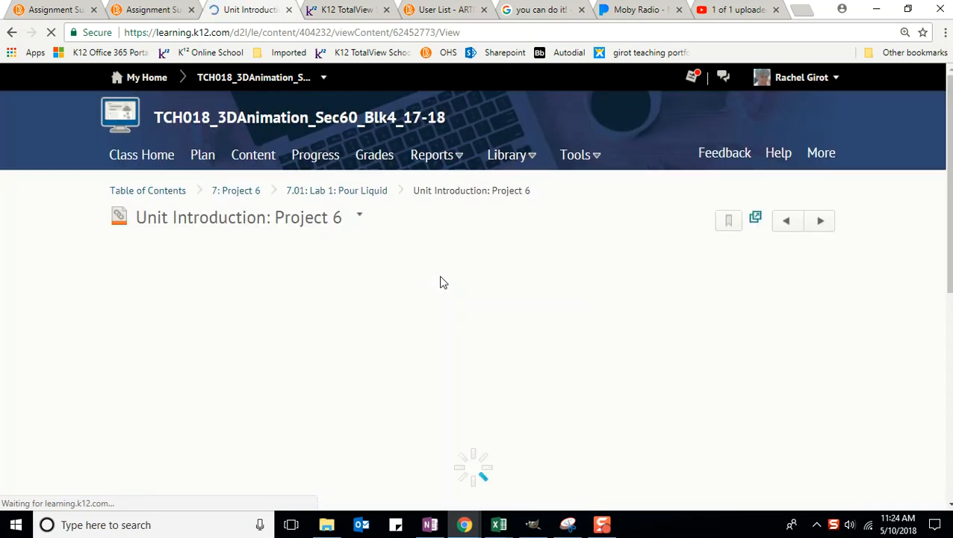
- Play the render demonstration video in the Project 6 lesson and close its page
drag(946, 102, 931, 194)
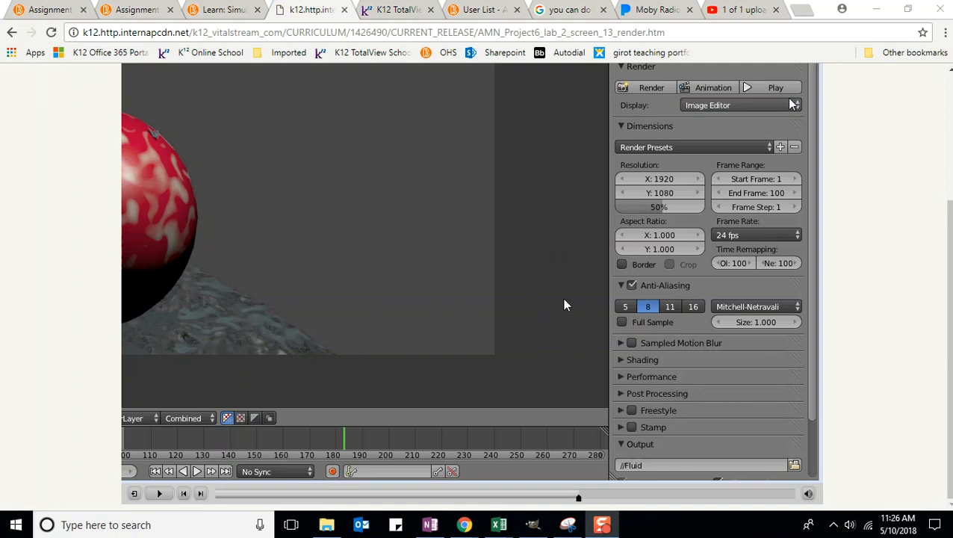
click(157, 496)
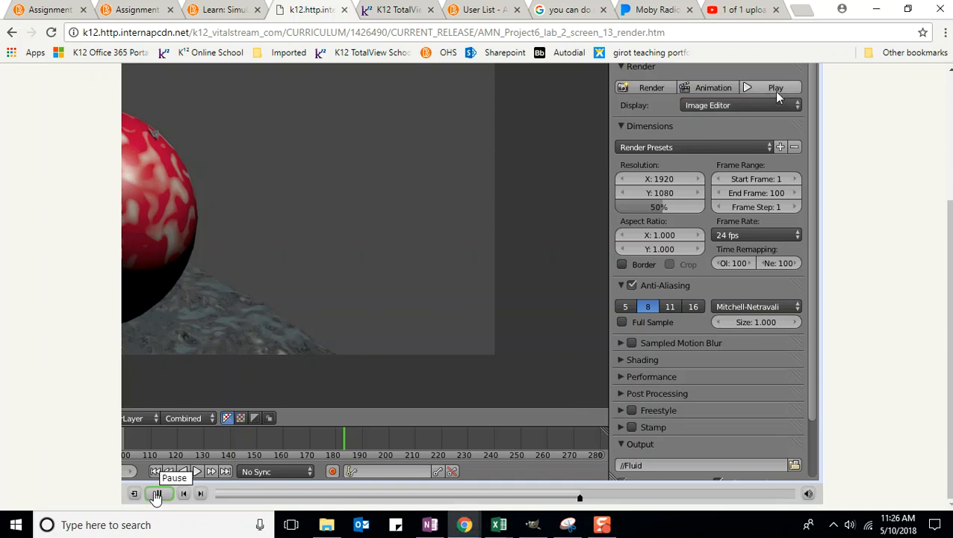
drag(950, 366, 949, 306)
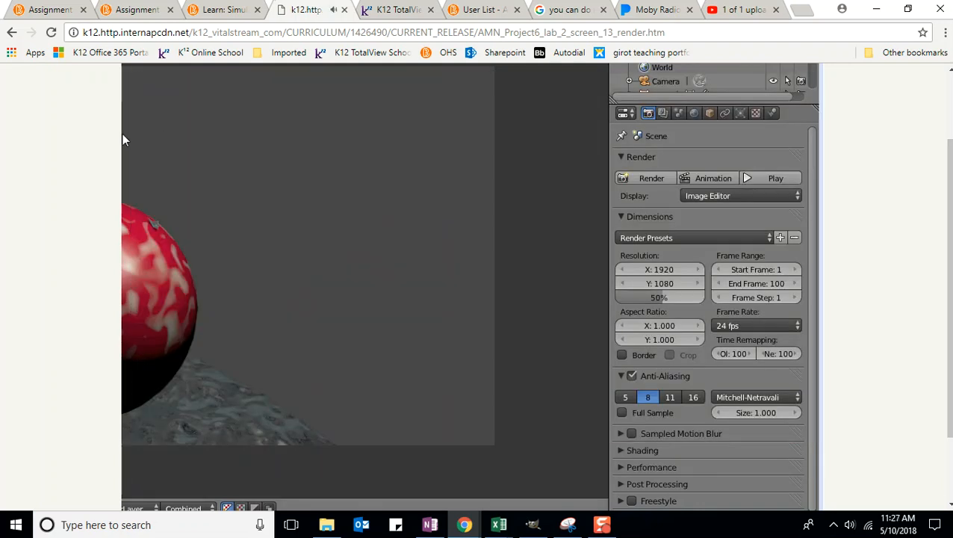
key(ctrl+w)
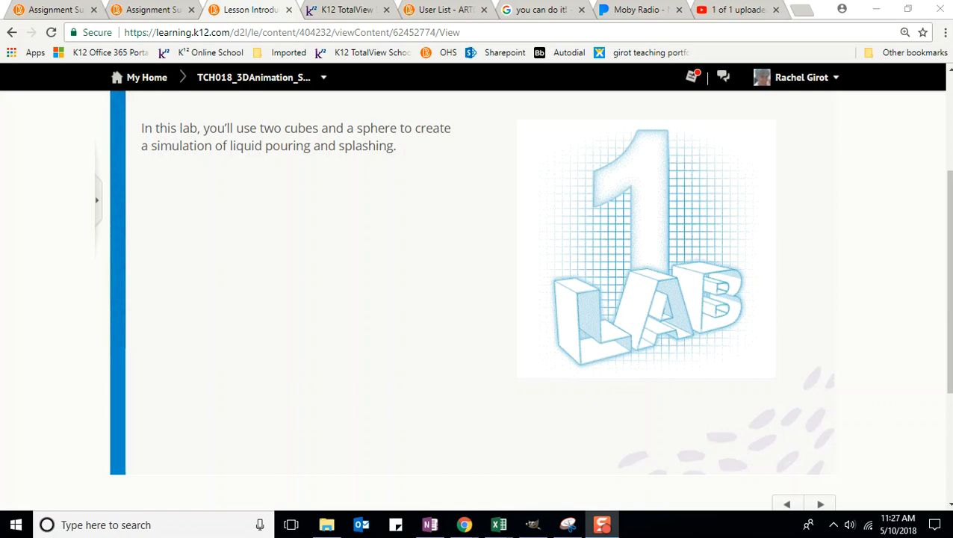
- Go to the Three Shapes lesson page and read what the flattened cube and the sphere are for
key(Right)
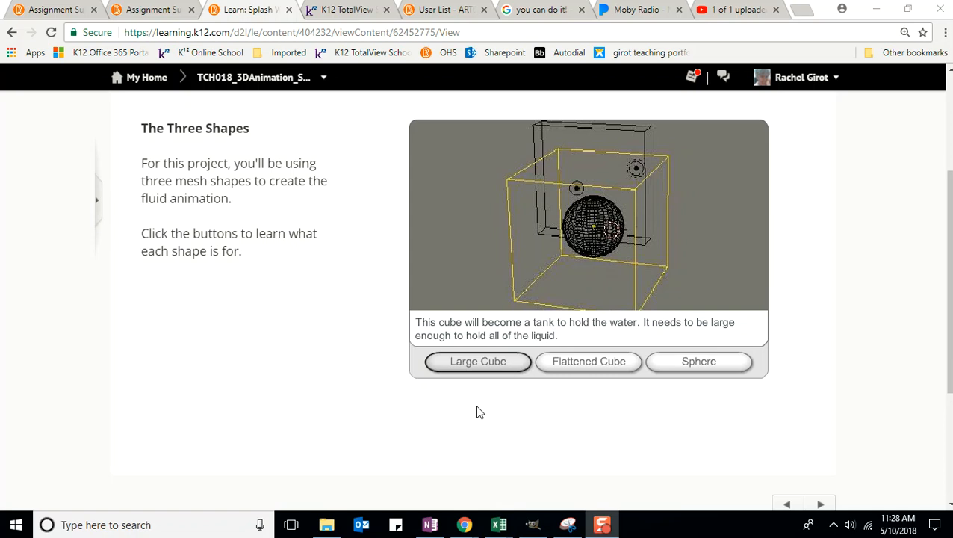
click(589, 363)
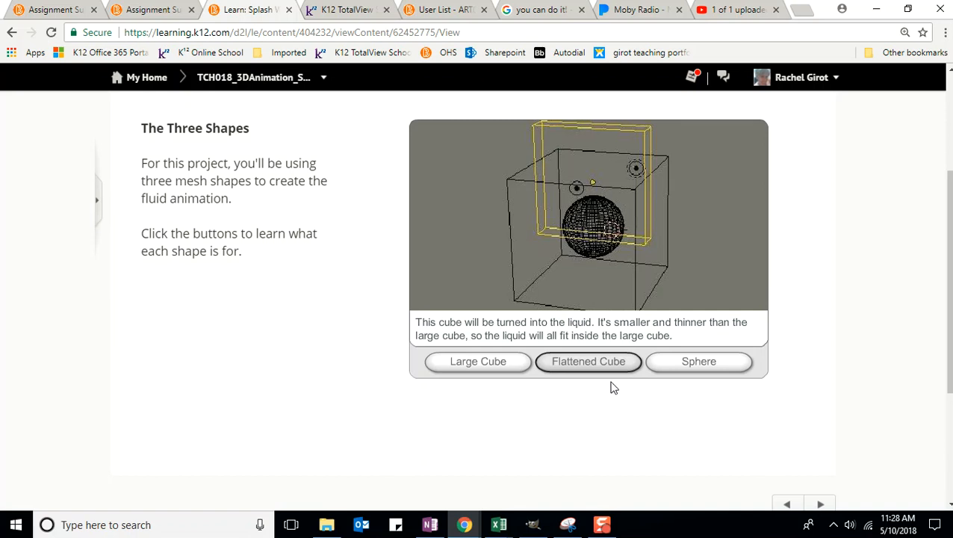
click(713, 363)
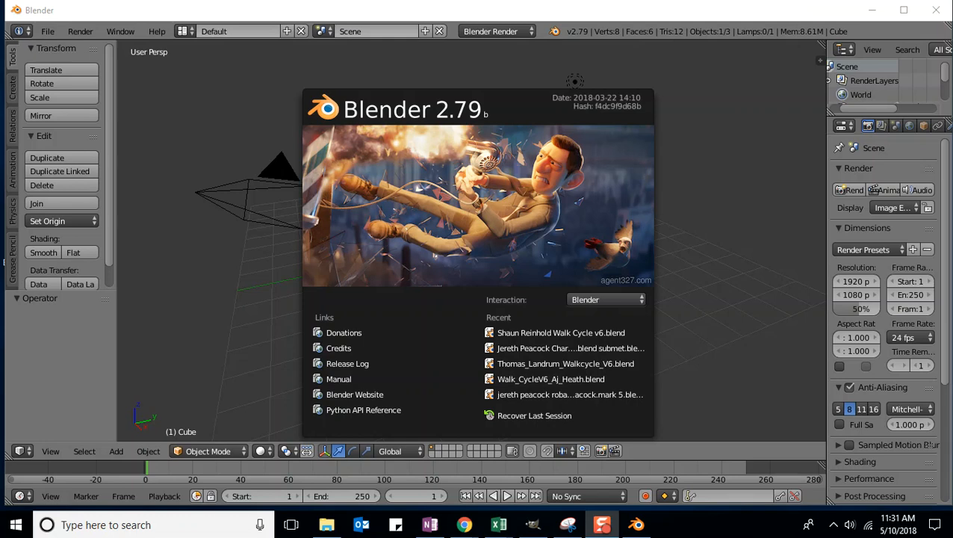
- Dismiss the Blender splash screen and delete the default cube
click(227, 99)
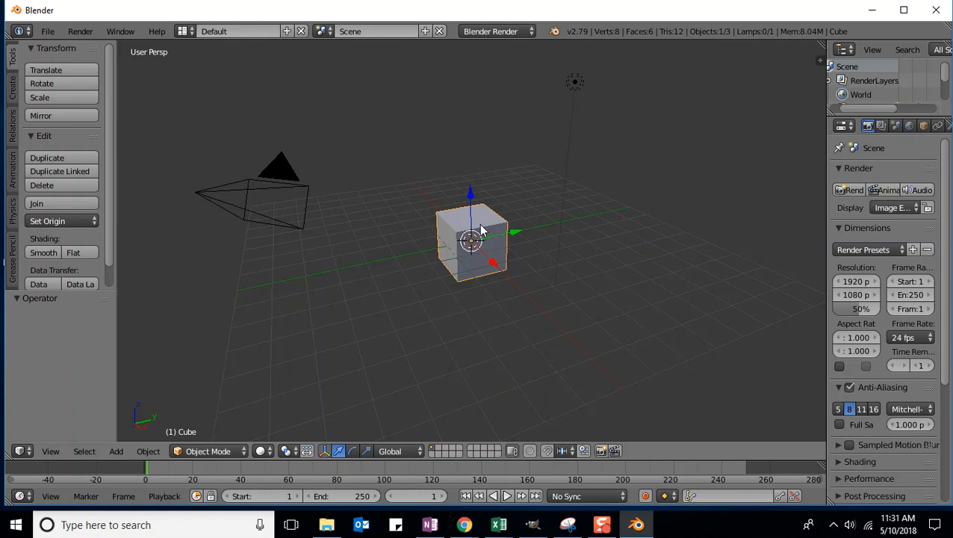
key(x)
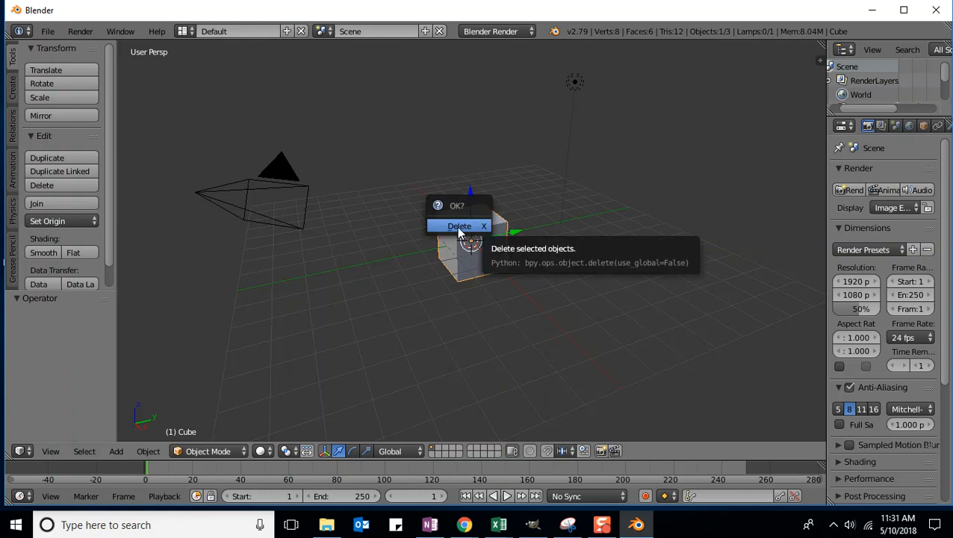
click(459, 226)
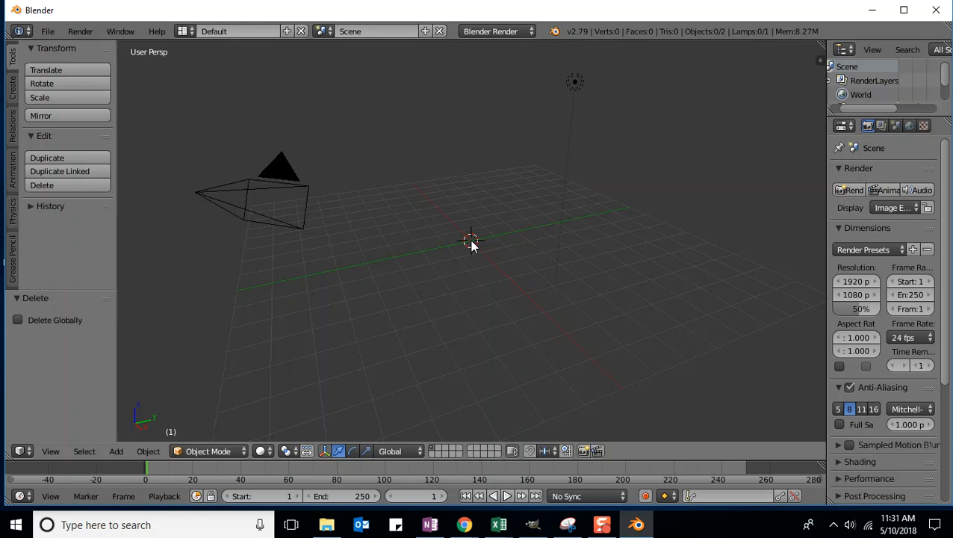
- Place the 3D cursor at various spots in the scene and snap it back to the centre
click(217, 258)
click(322, 129)
click(434, 195)
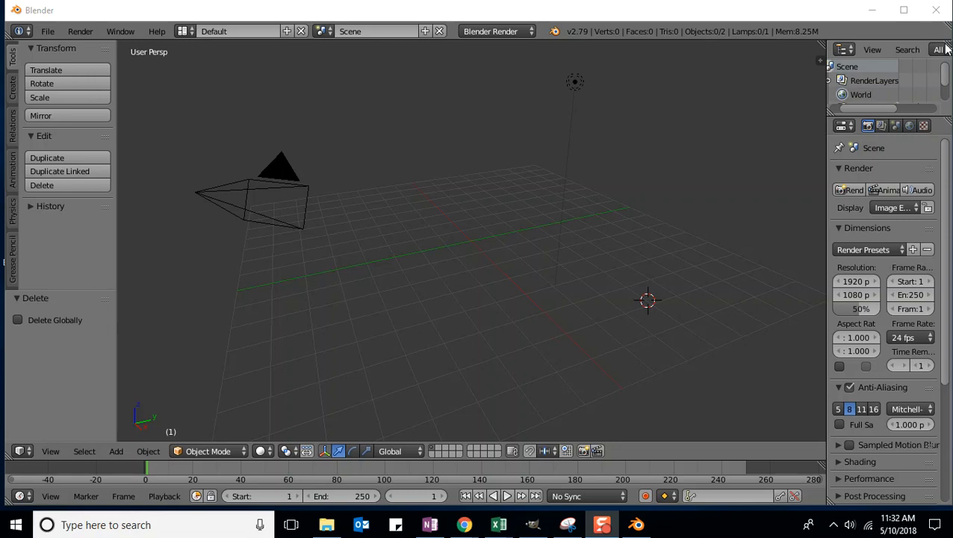
click(658, 174)
key(shift+s)
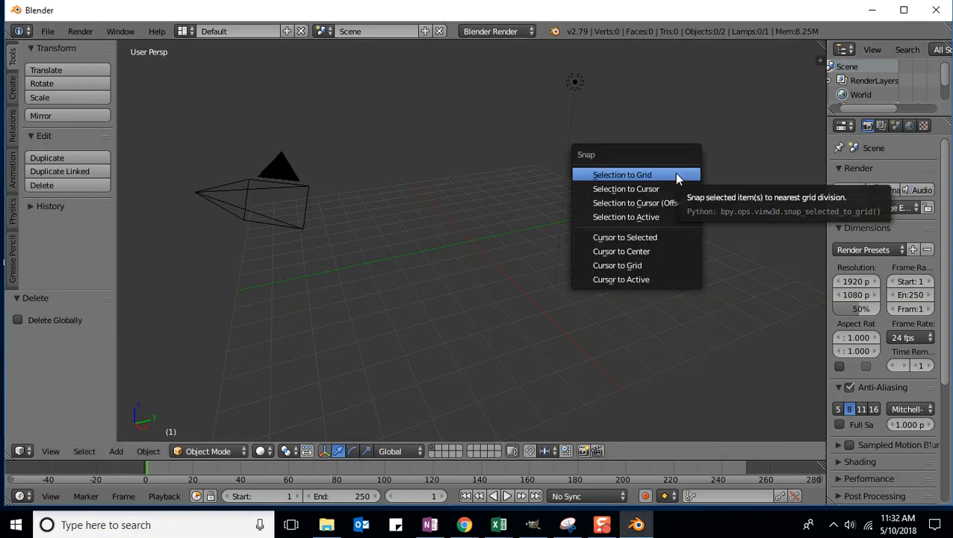
click(635, 251)
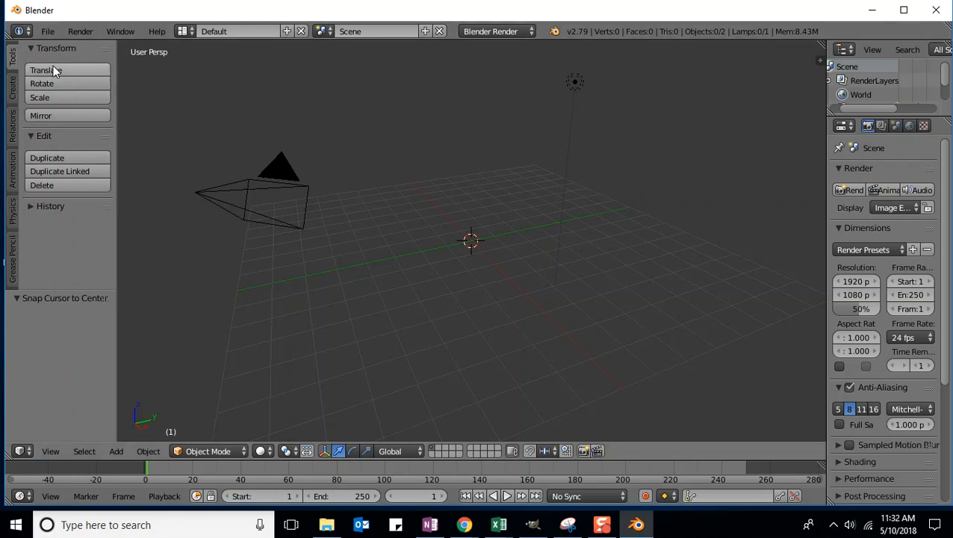
- Add two mesh cubes on top of each other at the scene centre
click(12, 93)
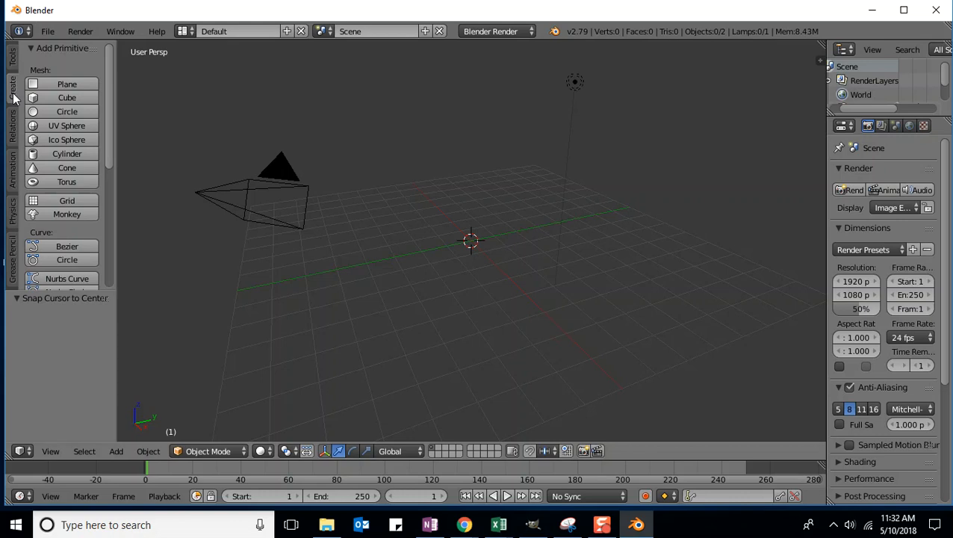
click(68, 98)
click(62, 98)
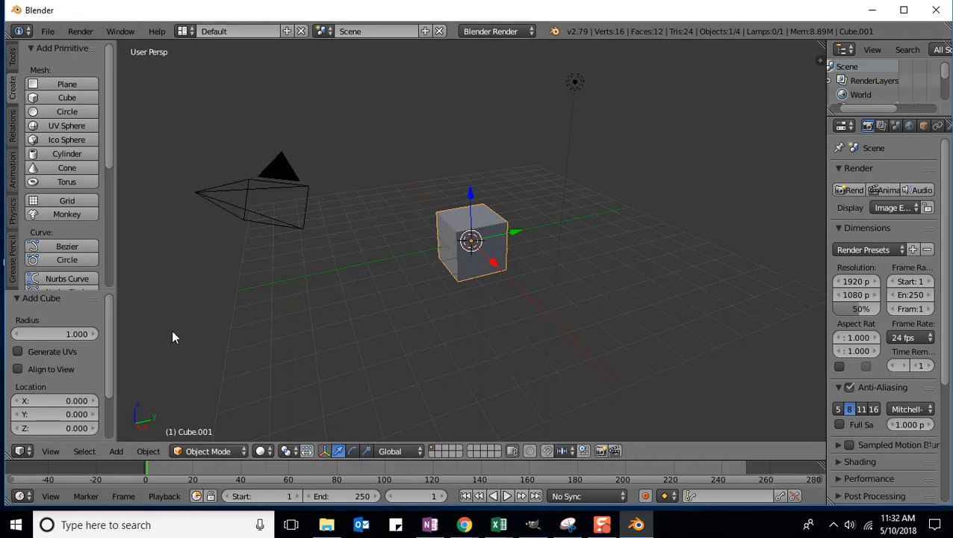
click(116, 452)
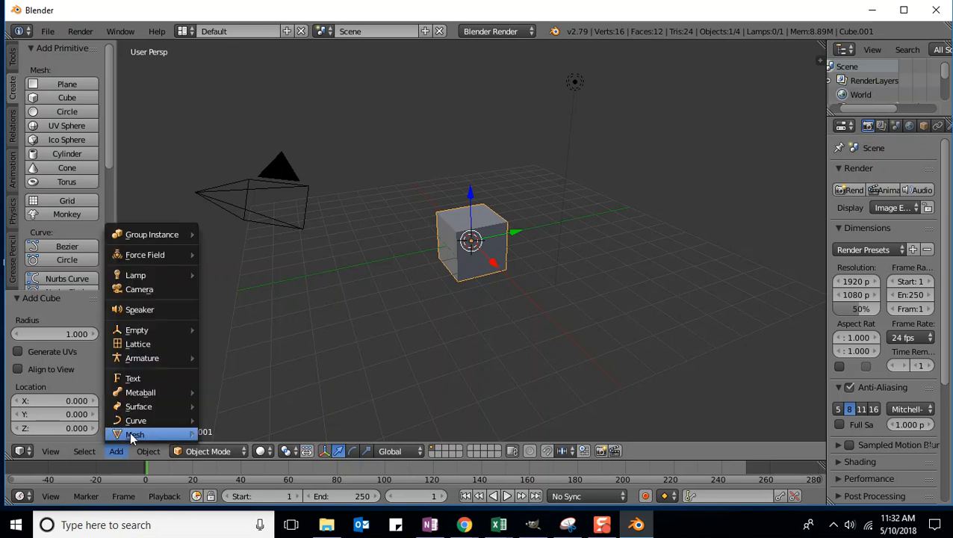
mouse_move(128, 435)
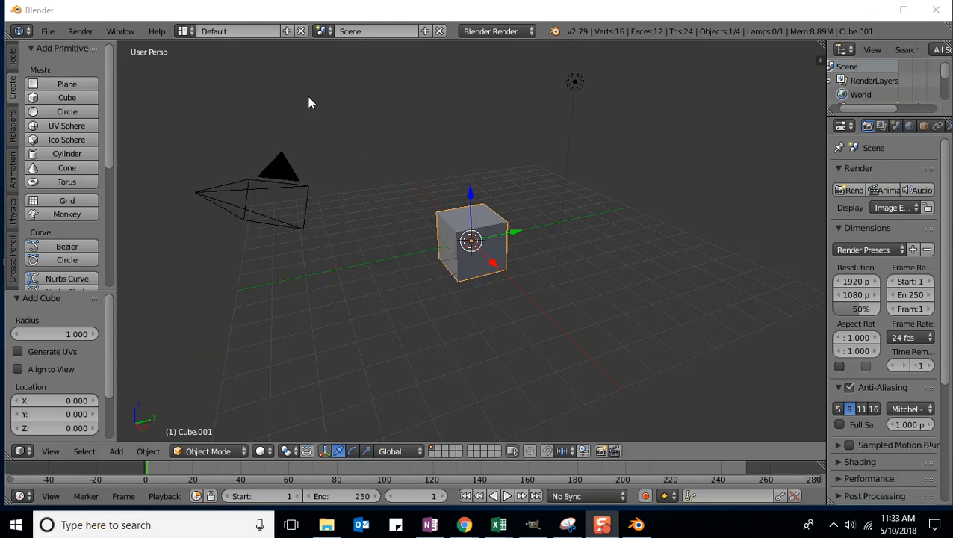
- Start saving the scene under a new name and create a folder named Unit 7 Fluid inside D:\3D Art II Animation
click(47, 33)
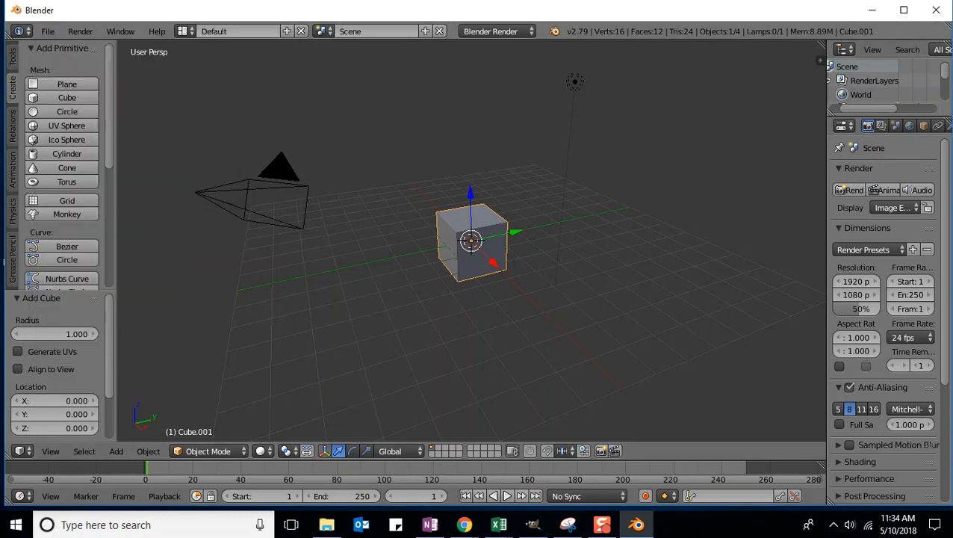
key(ctrl+shift+s)
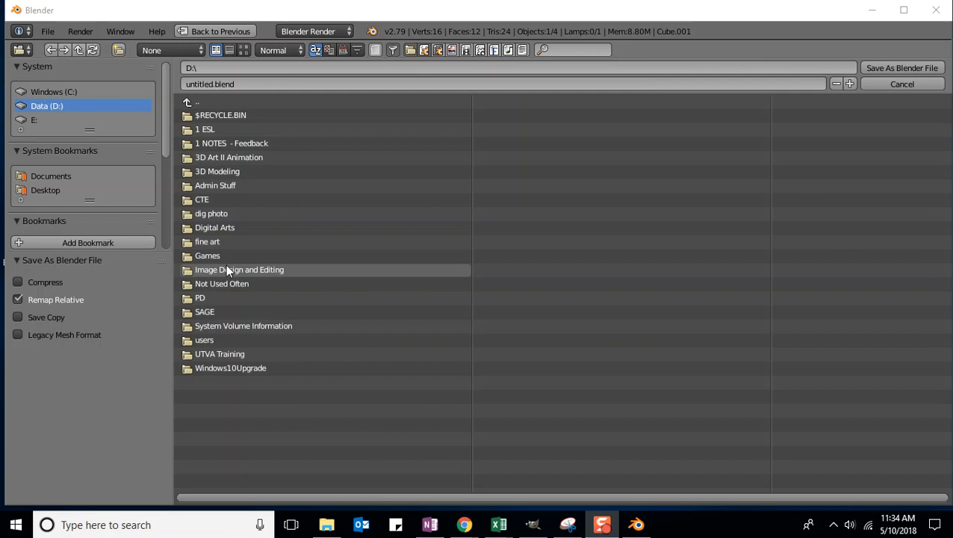
click(218, 156)
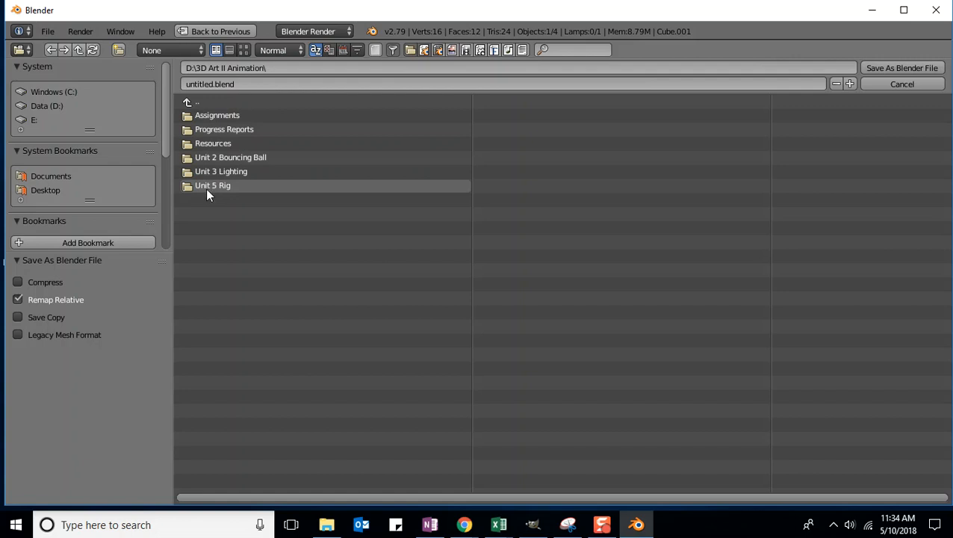
click(118, 48)
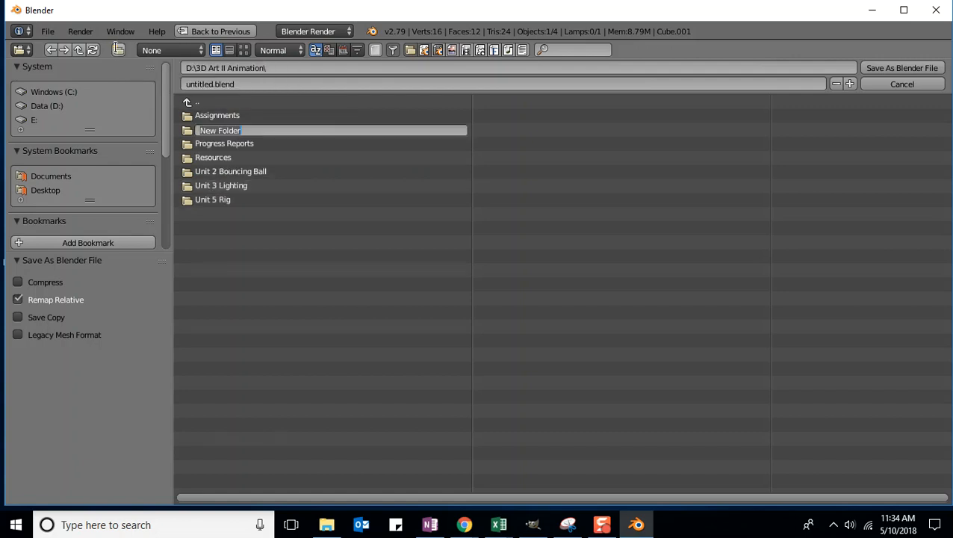
text(Unit)
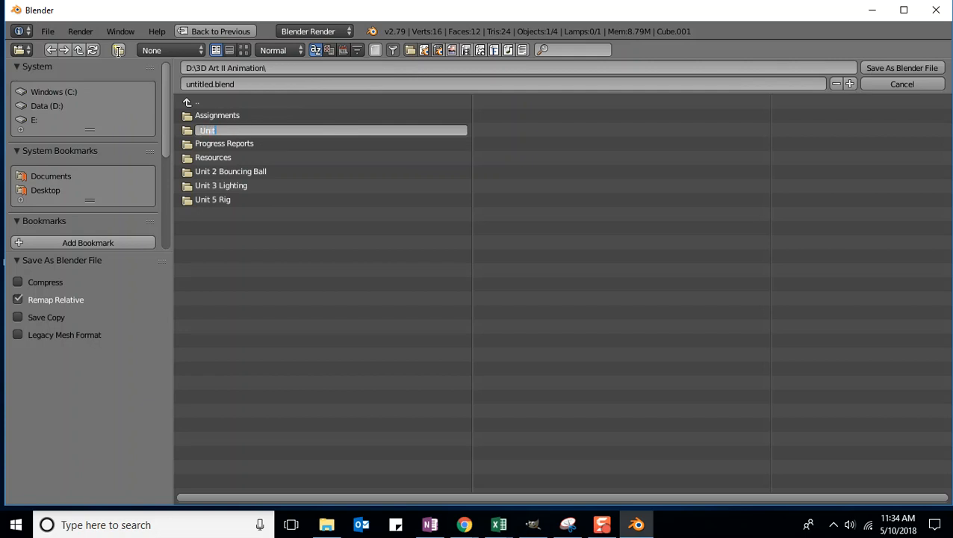
text( 7 F)
key(BackSpace)
text(Fluid)
key(Return)
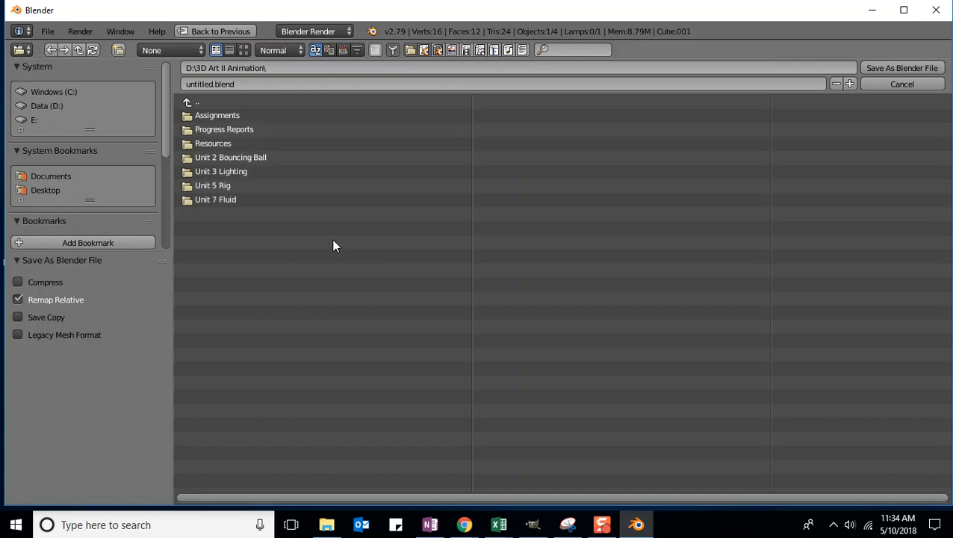
- Save the Blender file in the Unit 7 Fluid folder, naming it with the author's full name followed by "Unit 7 Fluid"
click(215, 200)
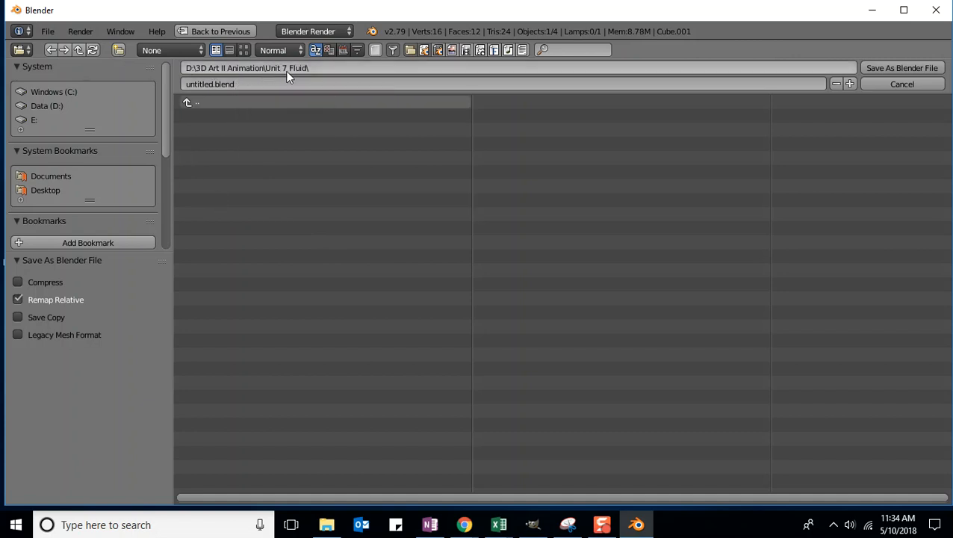
click(200, 85)
click(201, 84)
drag(212, 84, 161, 76)
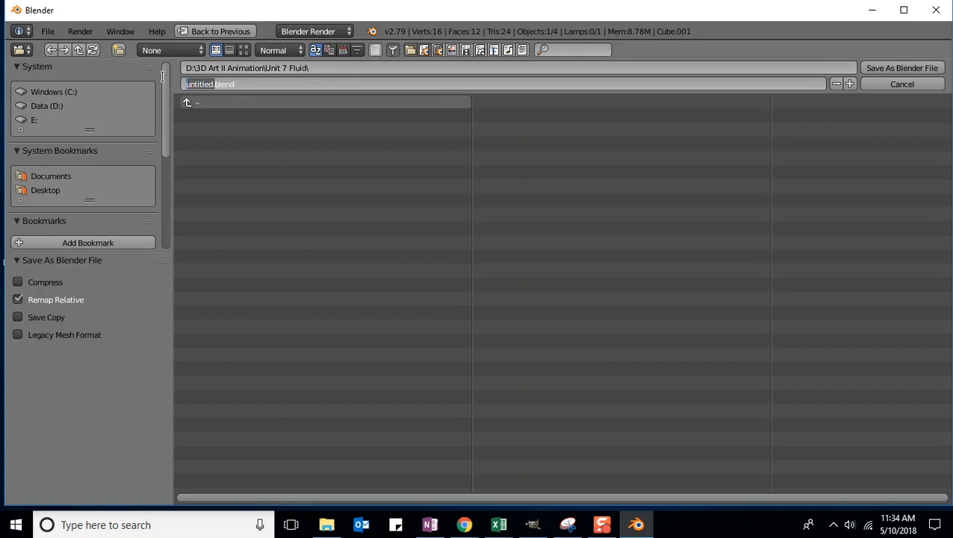
text(Rachel G)
text(irot U)
text(nit 7 Fluid)
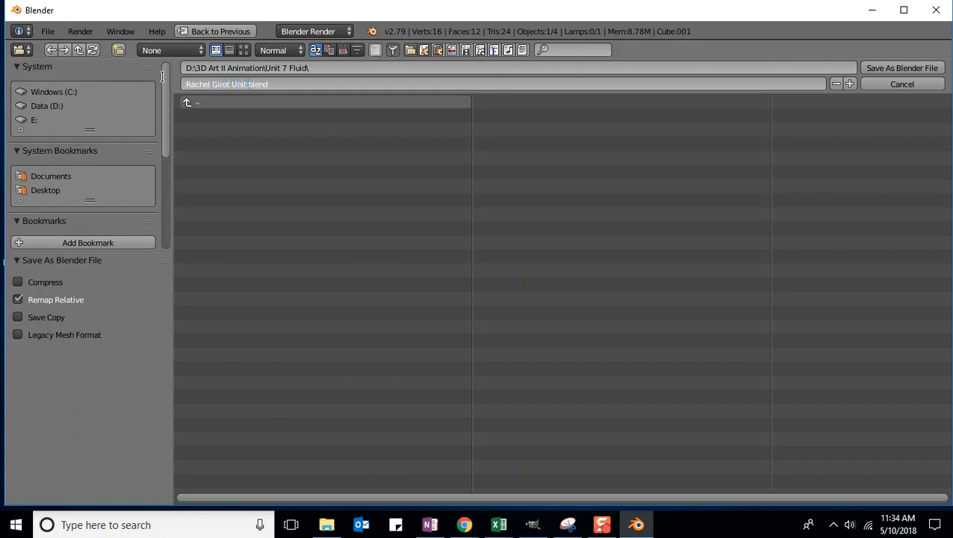
text(.)
key(Return)
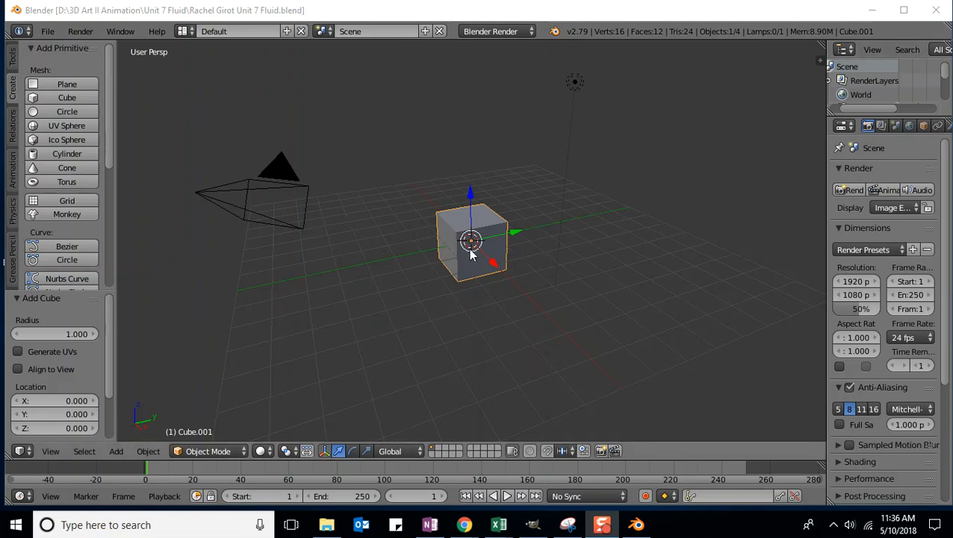
- Switch to the front view, clear the selection and reselect a cube at the scene centre
click(569, 258)
key(KP_1)
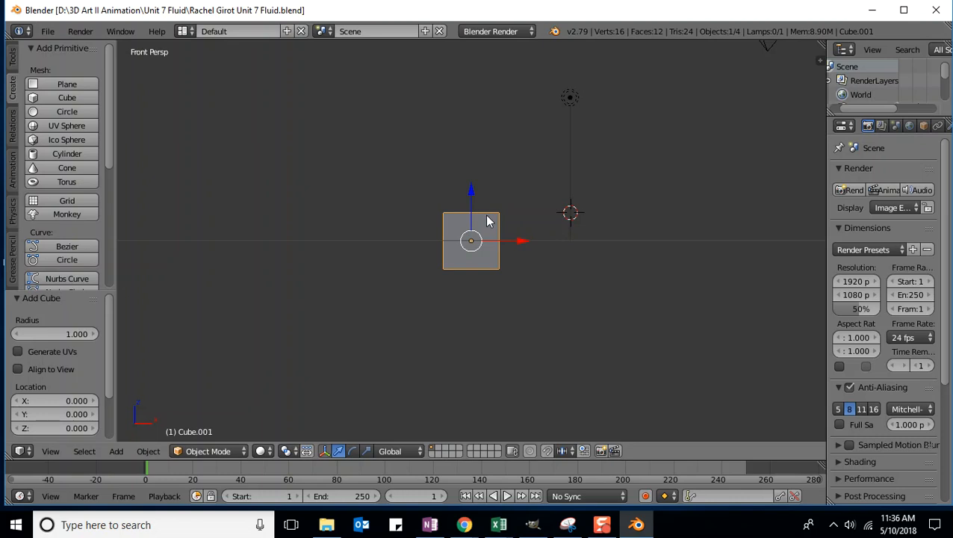
key(a)
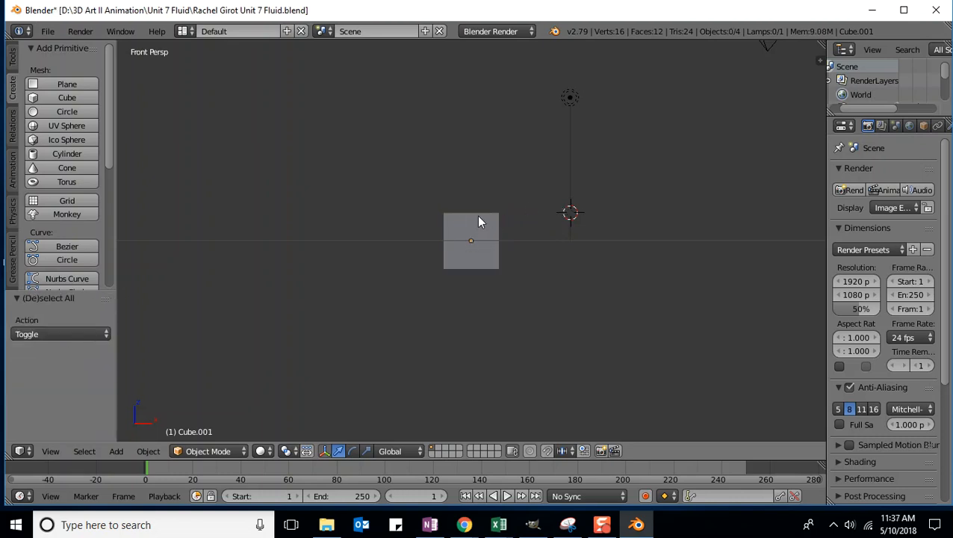
right_click(479, 215)
- Switch the viewport shading between Wireframe and Solid for comparison, ending in Wireframe
click(263, 451)
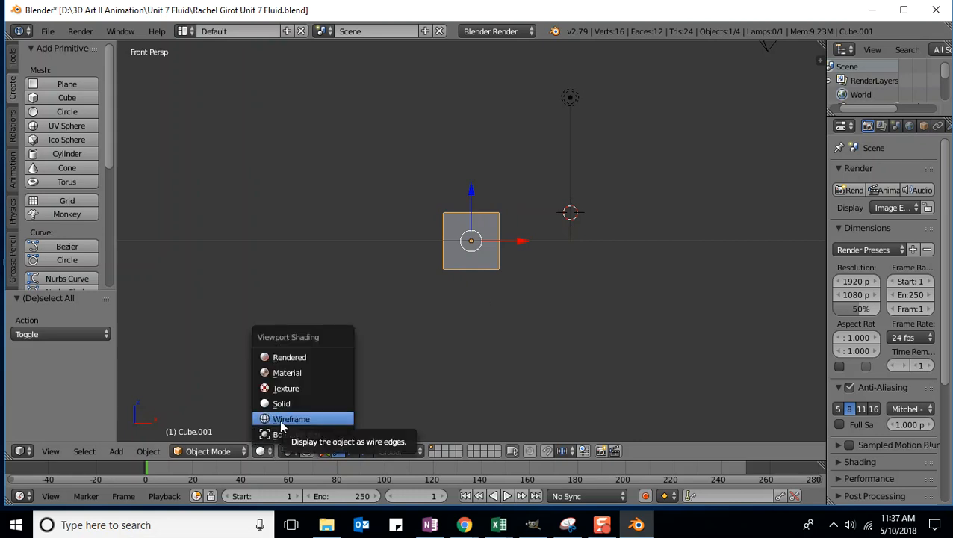
click(291, 419)
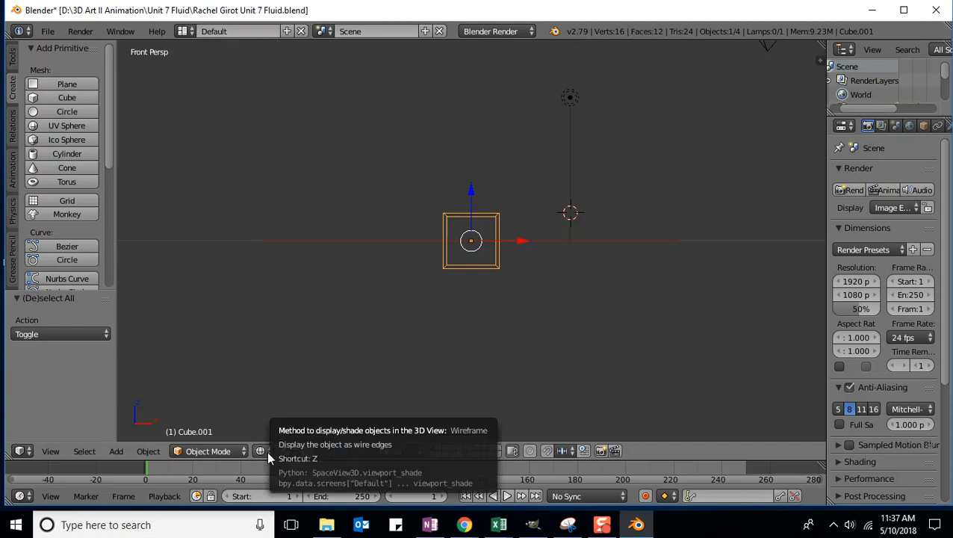
click(263, 451)
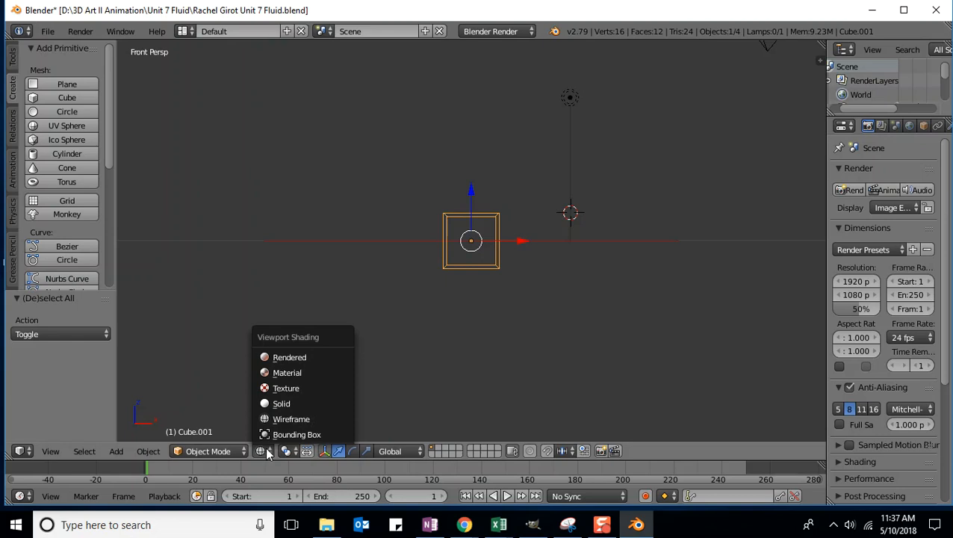
click(276, 403)
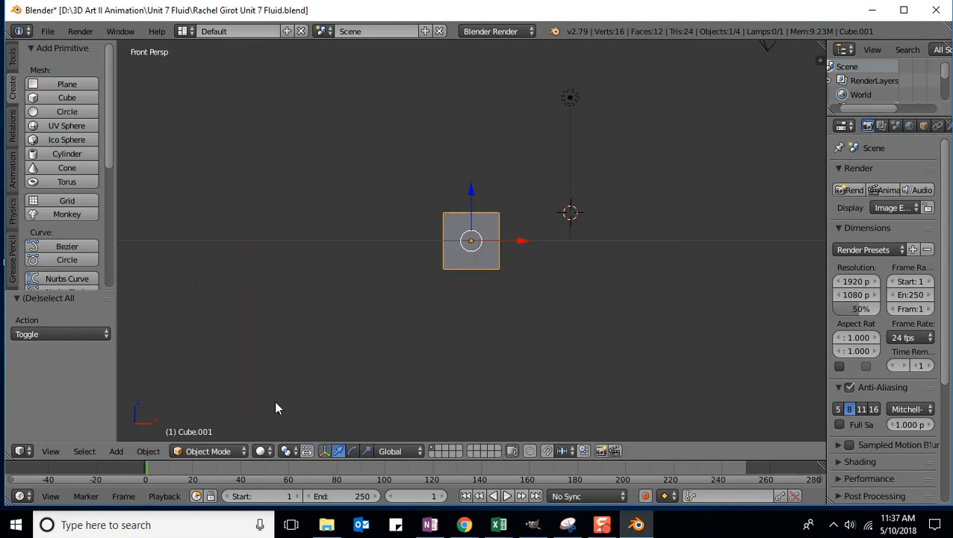
click(267, 452)
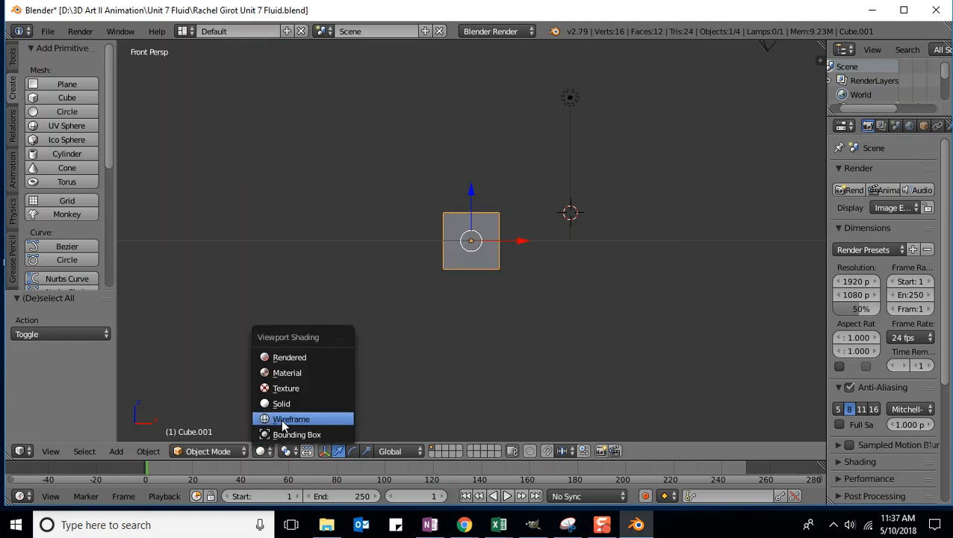
click(280, 420)
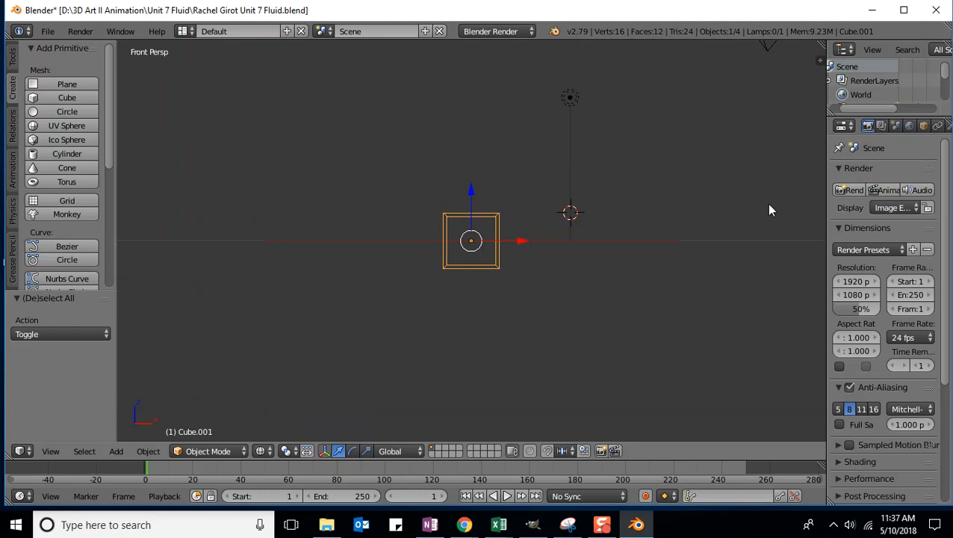
- Set the scale of the selected cube to 6 on the X, Y and Z axes
click(819, 60)
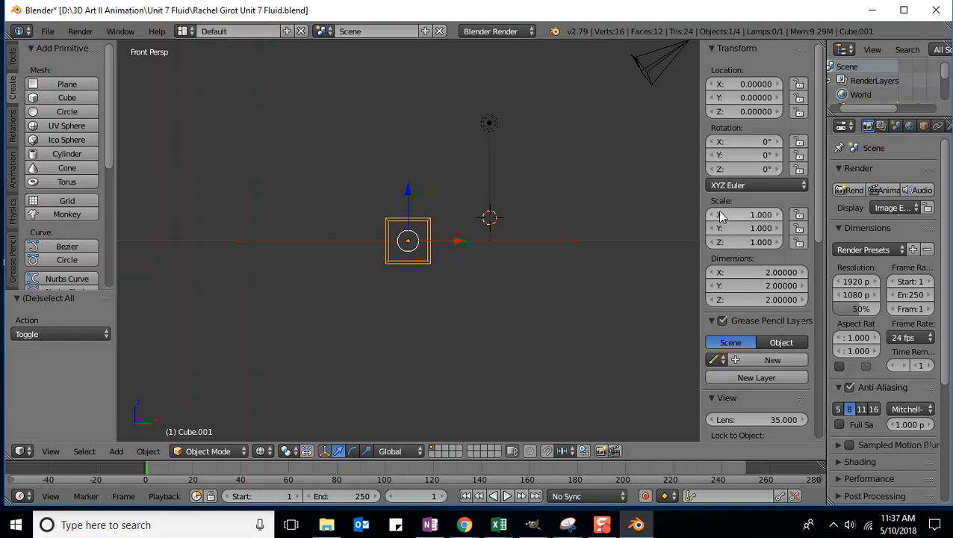
click(757, 214)
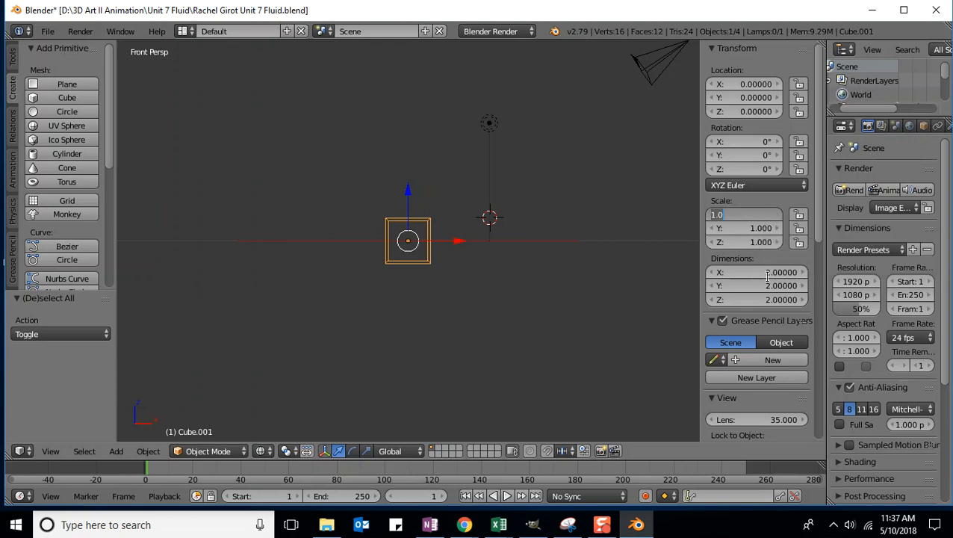
text(6)
key(Tab)
text(6)
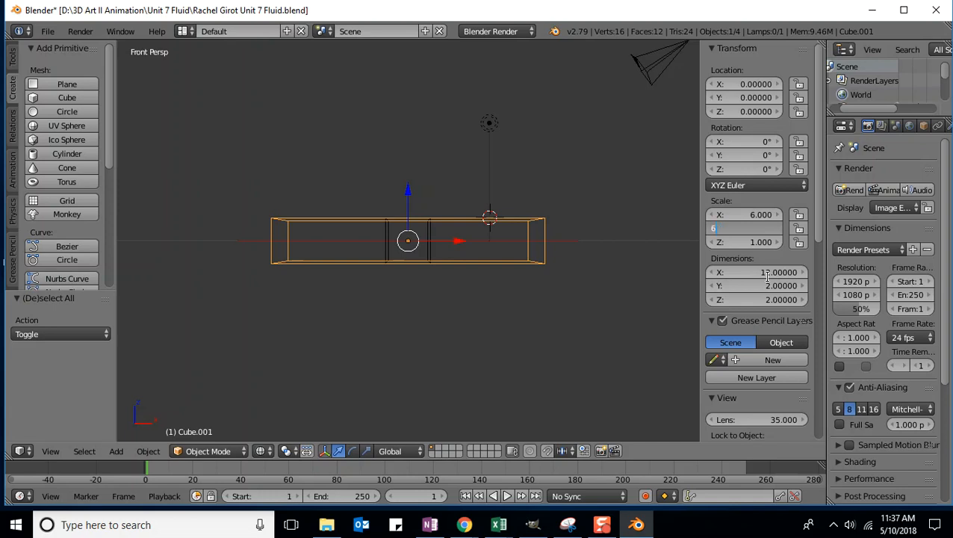
key(Tab)
text(6)
key(Return)
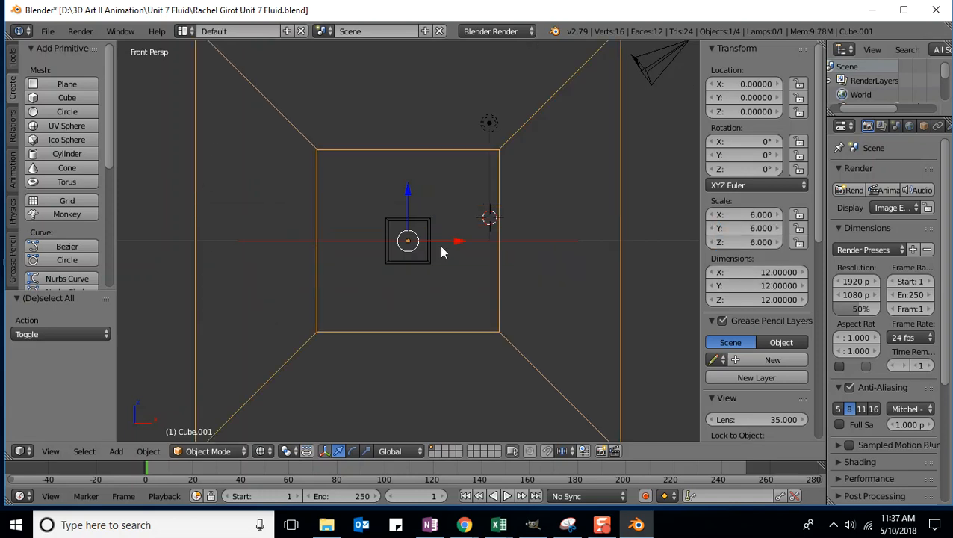
scroll(650, 254, down, 3)
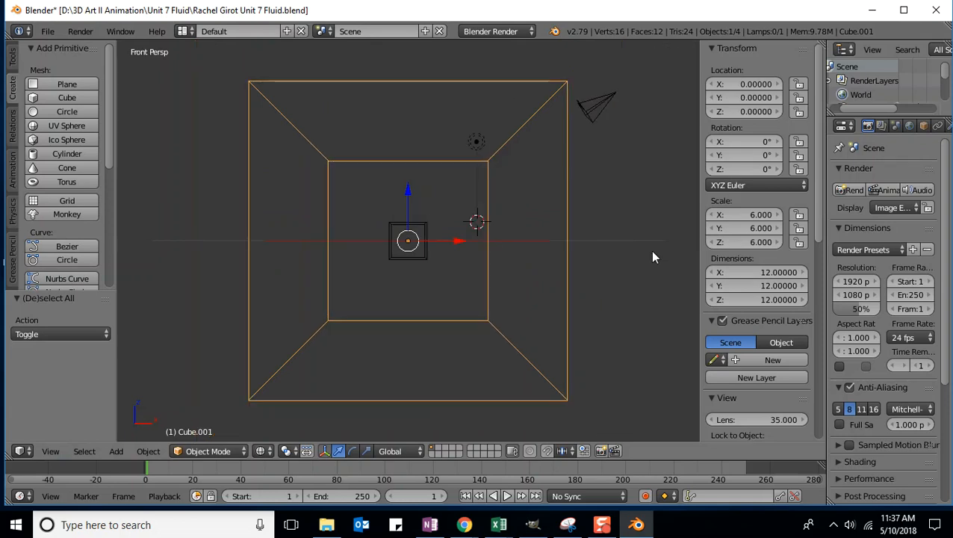
scroll(649, 253, up, 1)
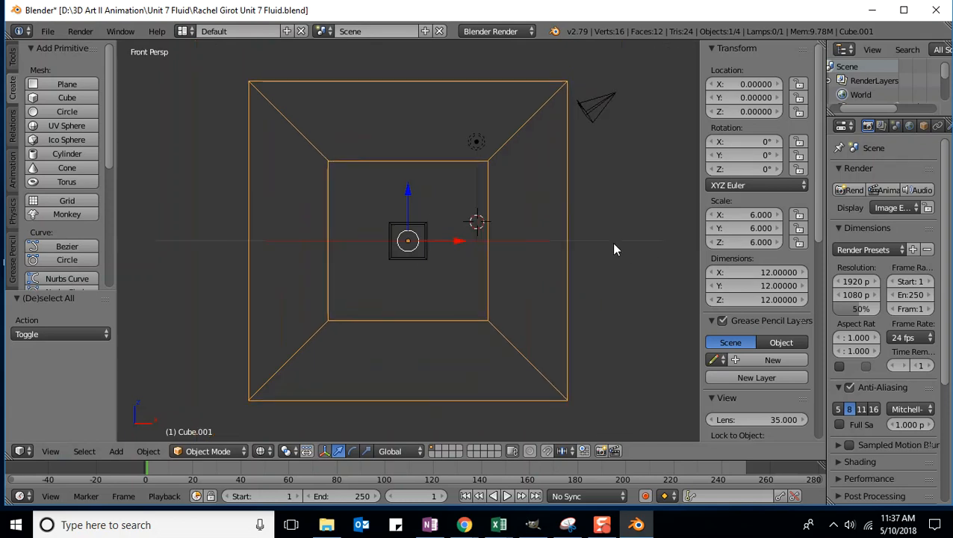
- Select the small cube inside the large one and set its Z location to 4.5
right_click(418, 227)
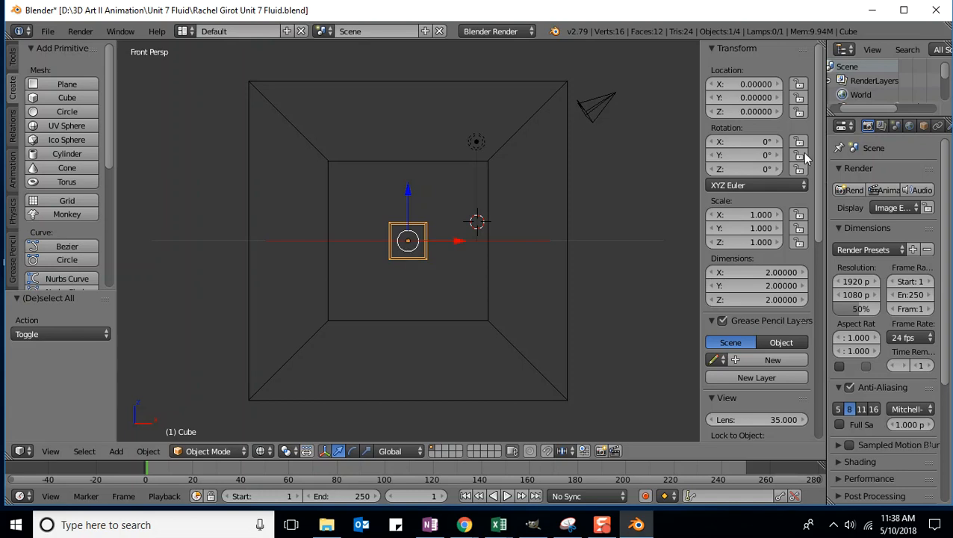
click(749, 83)
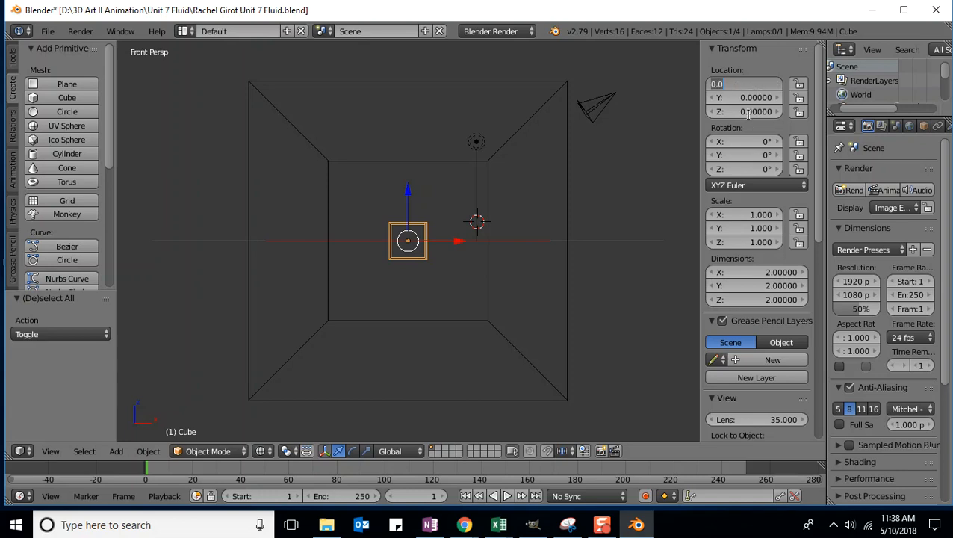
key(Return)
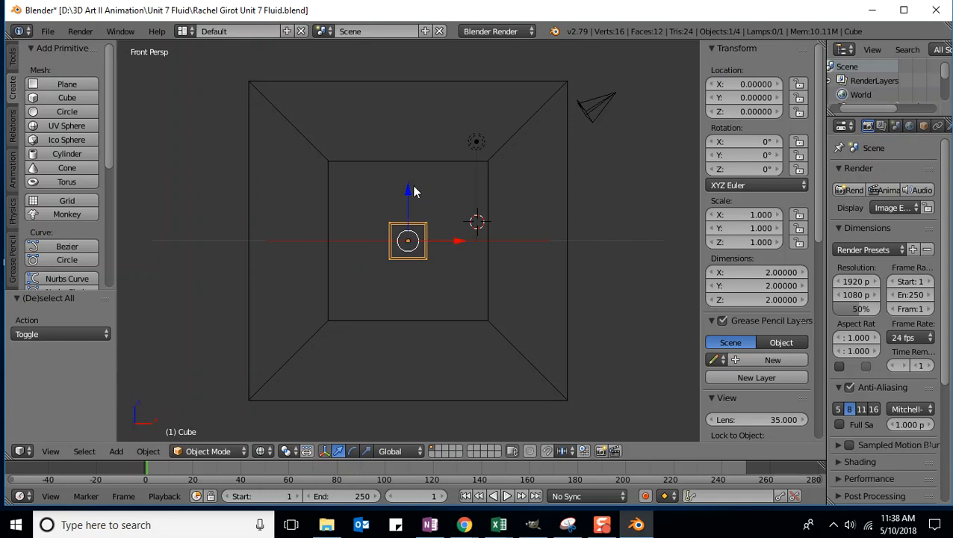
click(744, 111)
text(4.5)
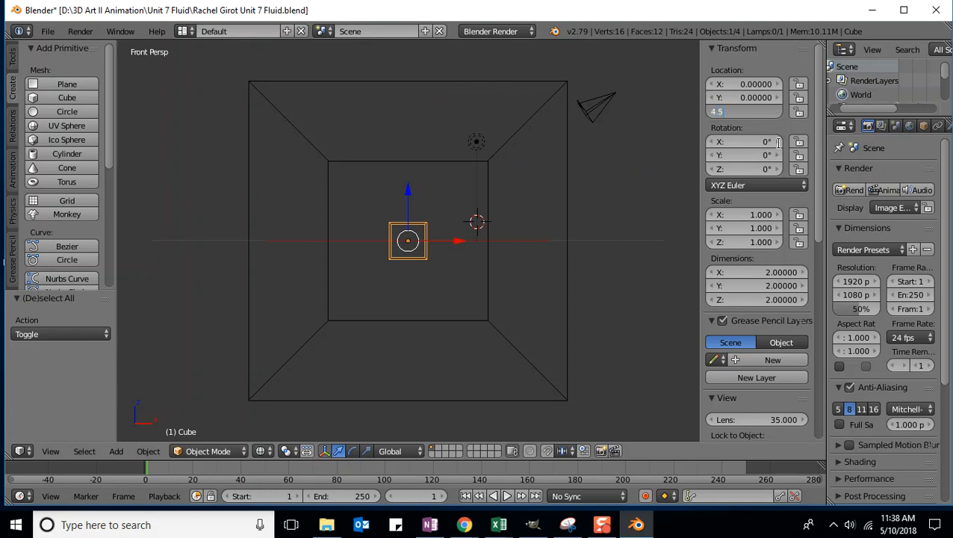
key(Return)
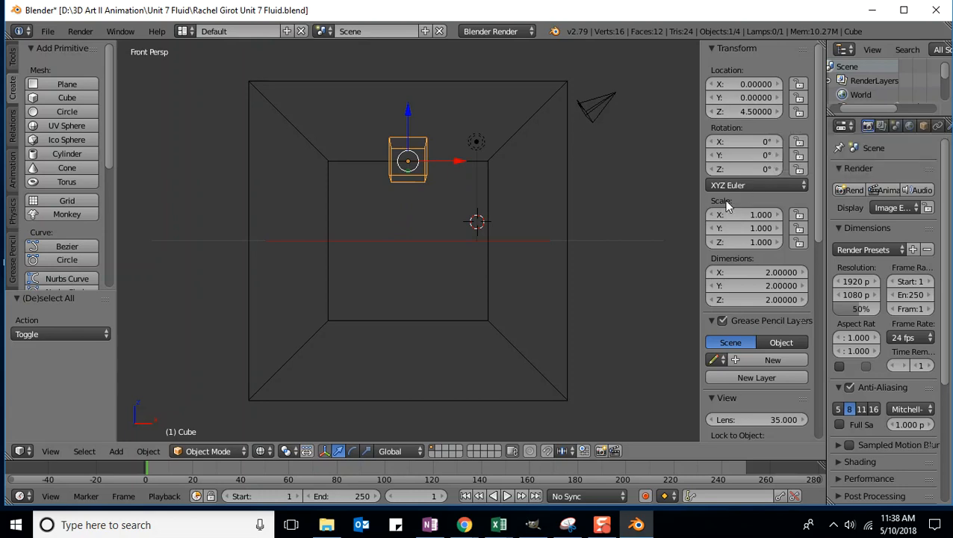
- Scale the raised cube to 5.5 along both the X and Z axes
click(763, 216)
text(5.5)
key(Return)
click(752, 242)
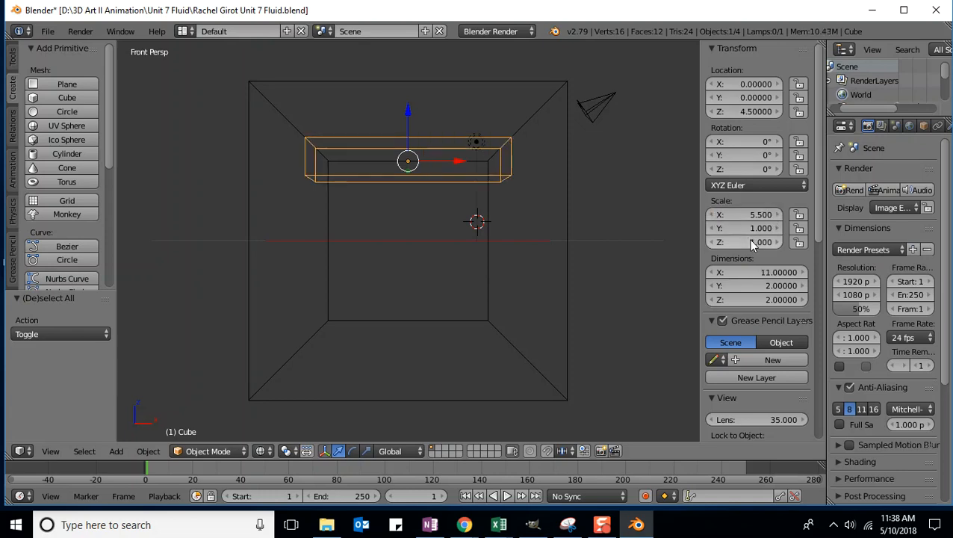
text(5.5)
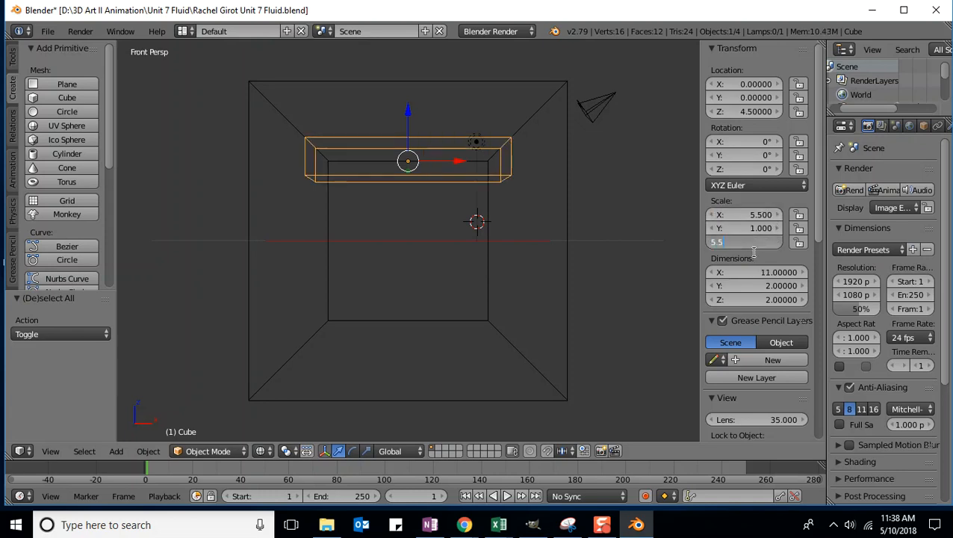
key(Return)
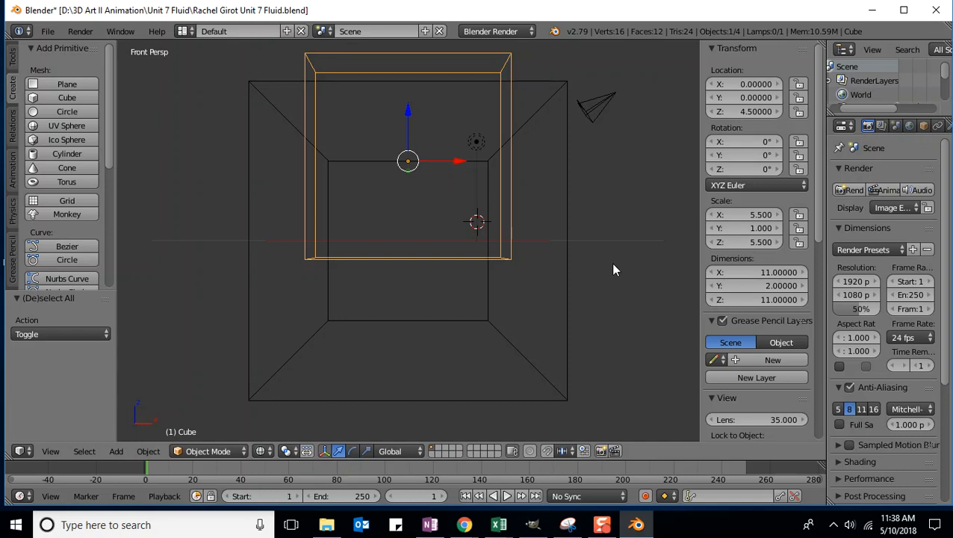
shift+scroll(598, 256, up, 2)
shift+scroll(598, 256, down, 2)
shift+scroll(596, 256, up, 1)
scroll(607, 204, up, 1)
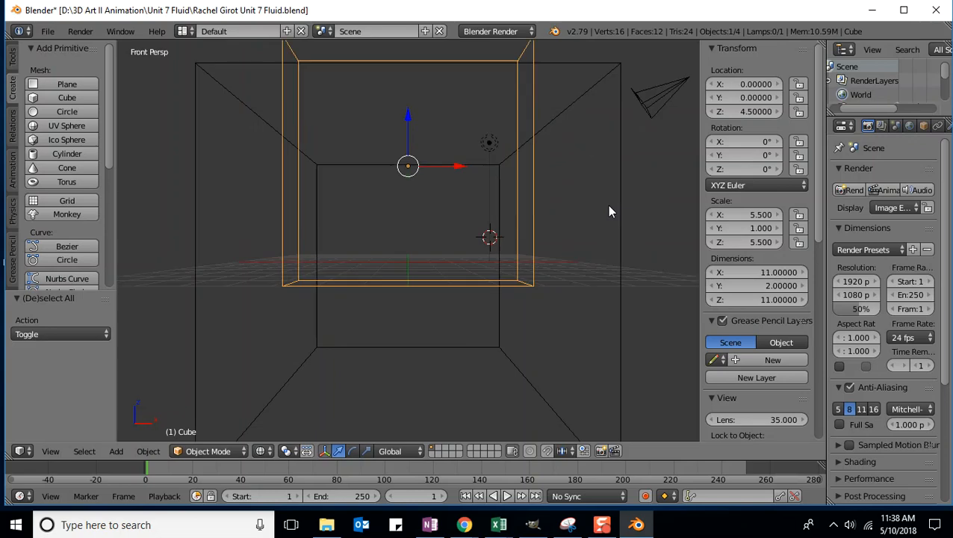
scroll(606, 205, down, 5)
middle_drag(607, 204, 557, 250)
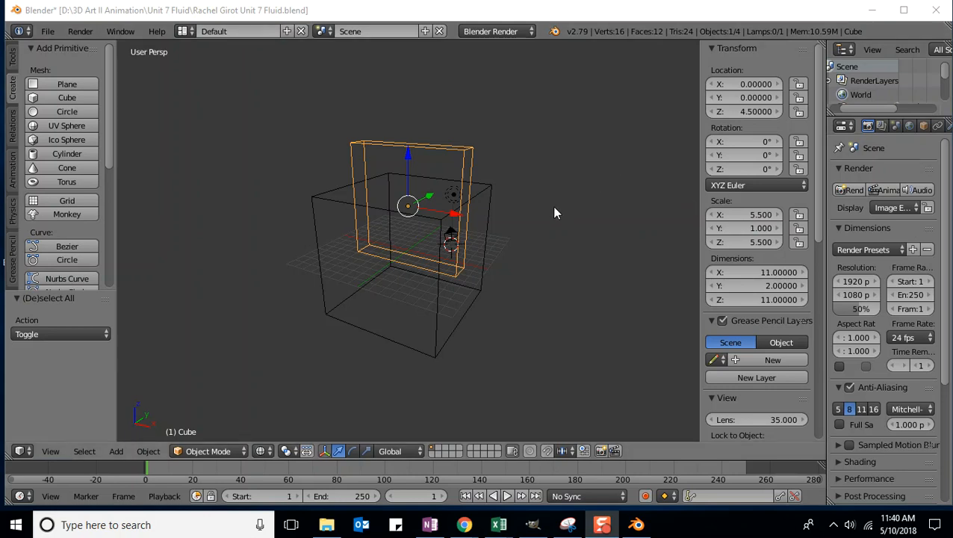
- In the front view, snap the 3D cursor to the scene centre and add a UV sphere there
key(KP_1)
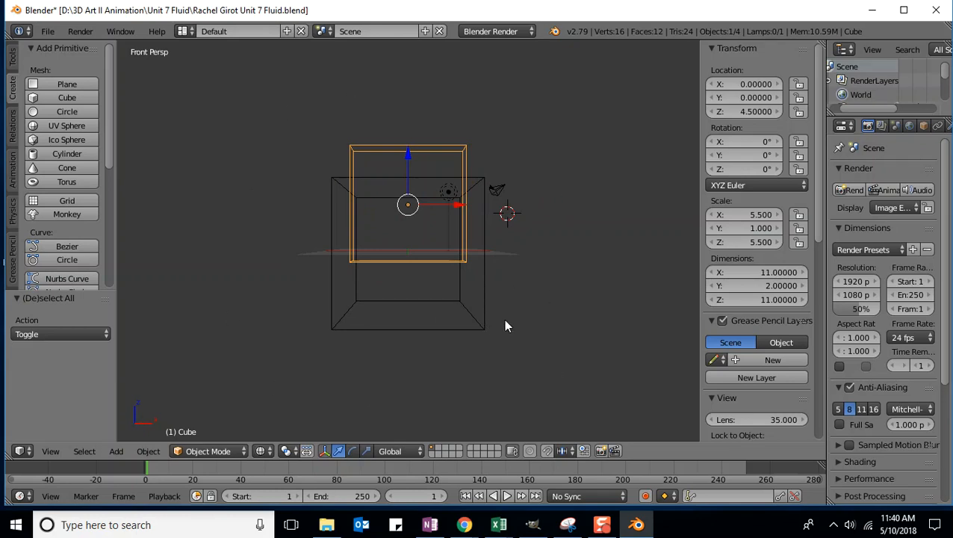
key(shift+s)
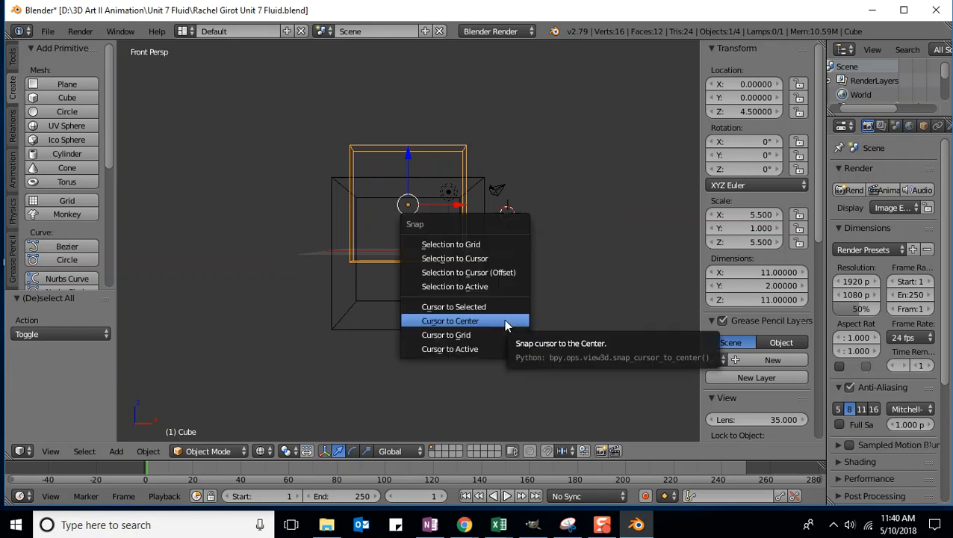
click(450, 321)
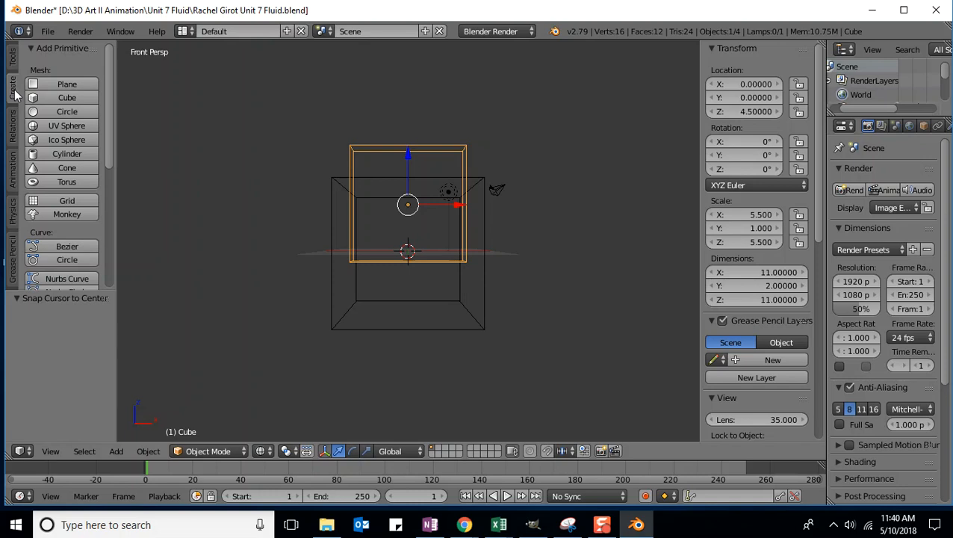
click(72, 125)
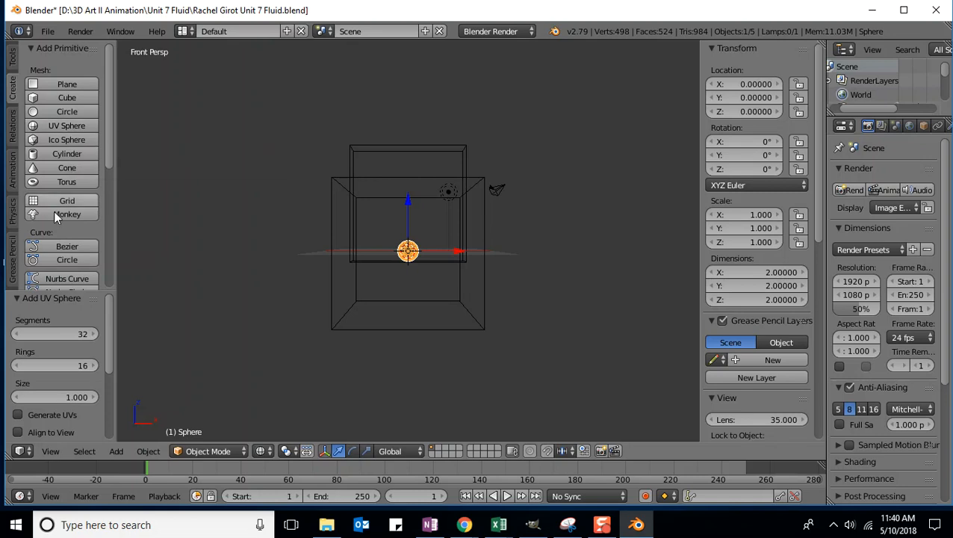
click(116, 451)
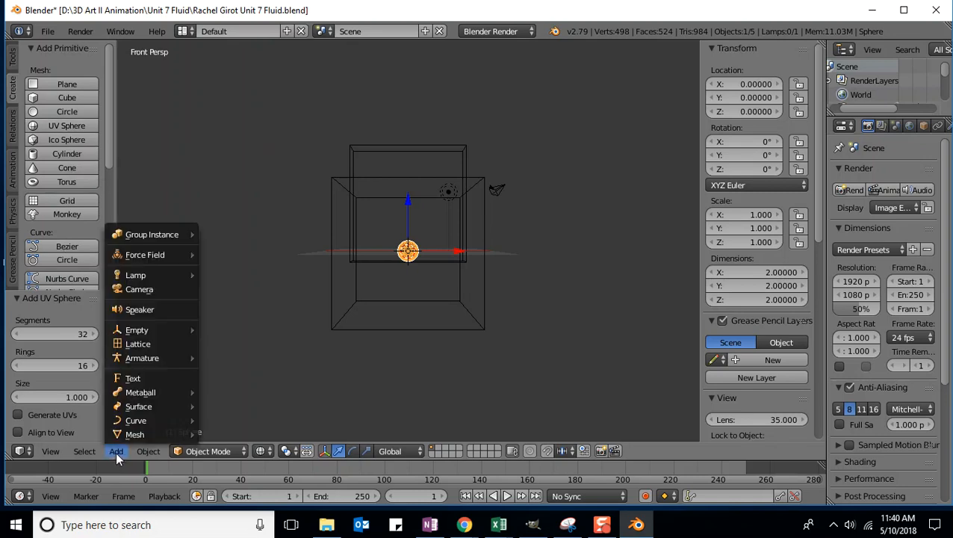
mouse_move(146, 441)
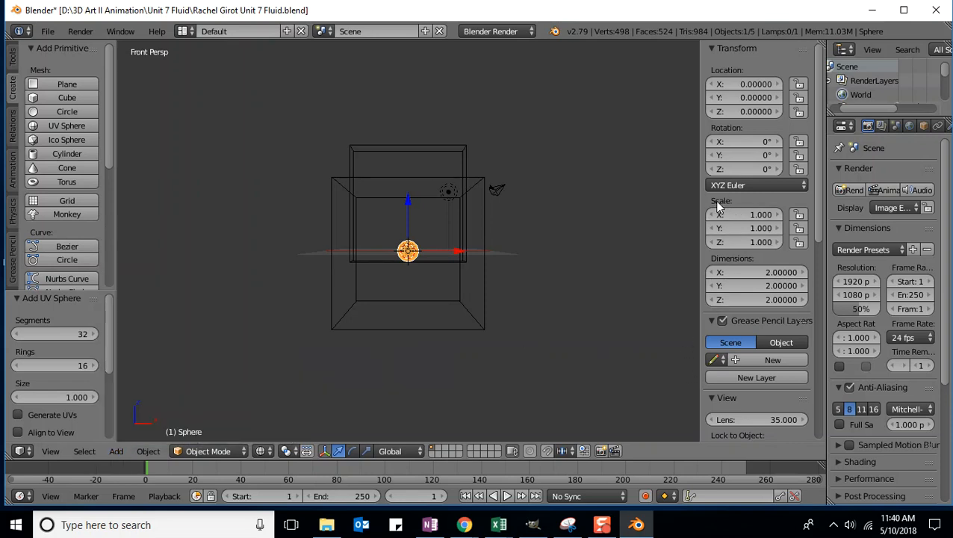
- Set the scale of the new sphere to 3 on the X, Y and Z axes
click(756, 215)
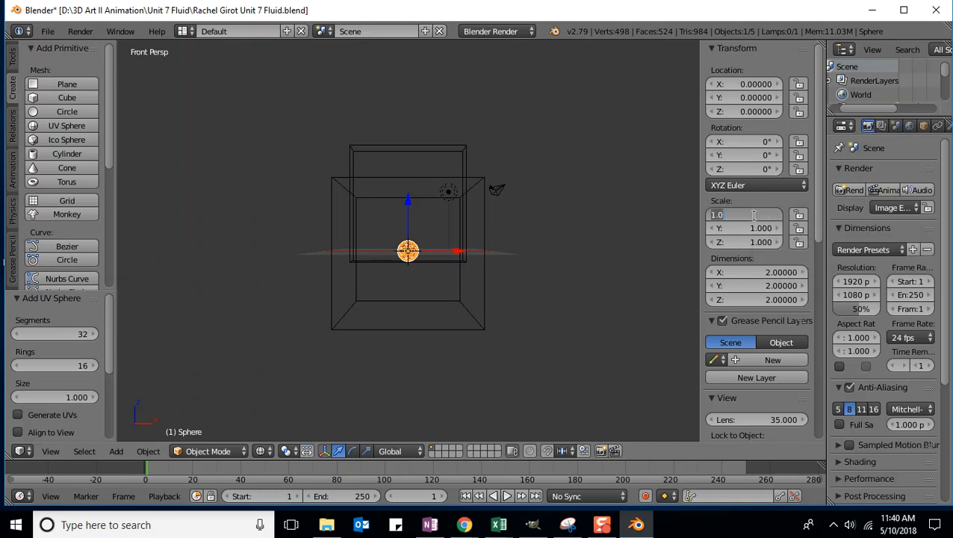
text(3)
key(Tab)
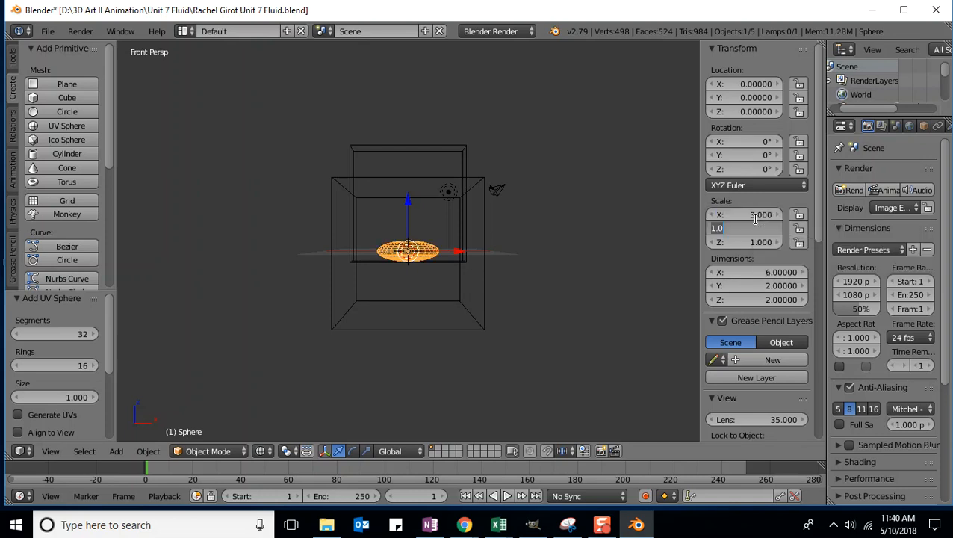
text(3)
key(Tab)
text(3)
key(Return)
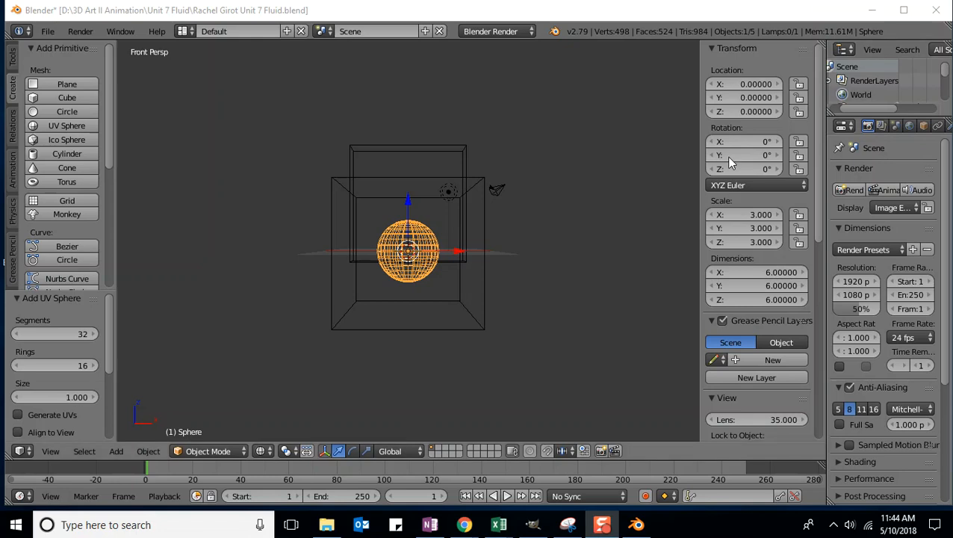
- Select the raised flat box, hide the object transform values and widen the properties editor
right_click(401, 148)
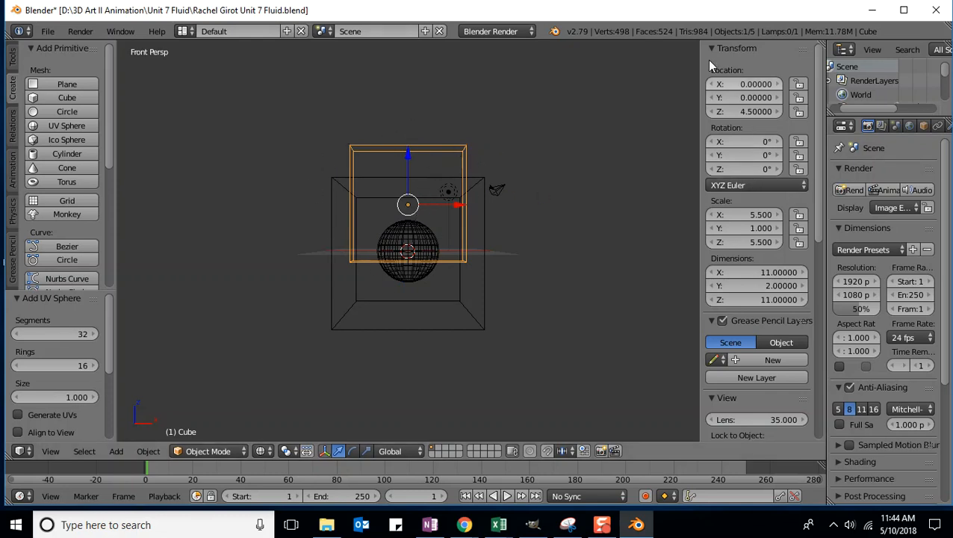
drag(698, 51, 817, 62)
drag(825, 159, 713, 175)
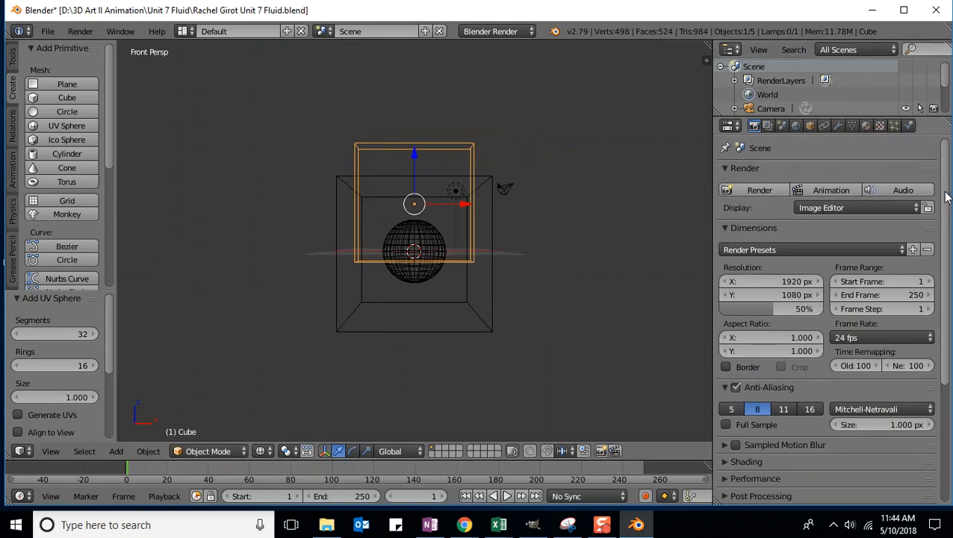
scroll(942, 196, down, 4)
scroll(942, 195, up, 4)
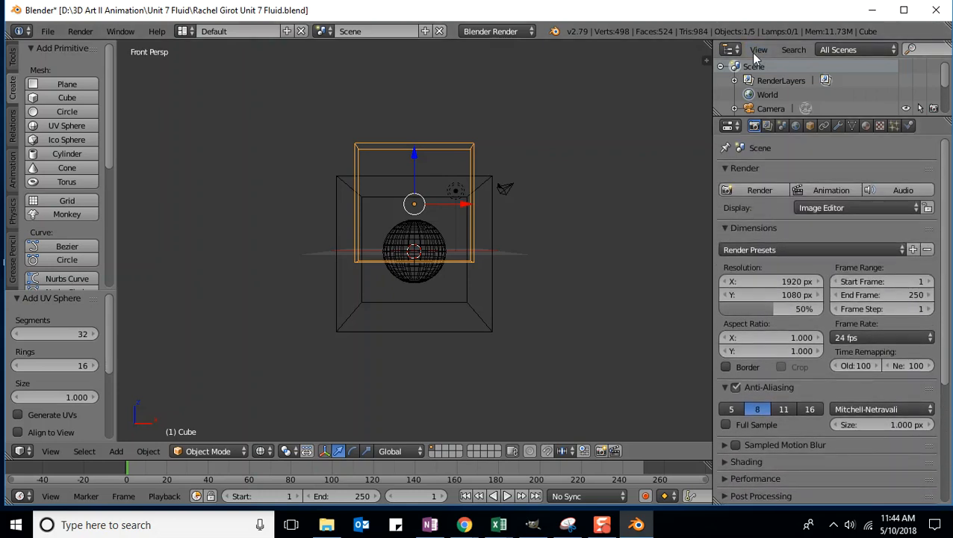
click(731, 125)
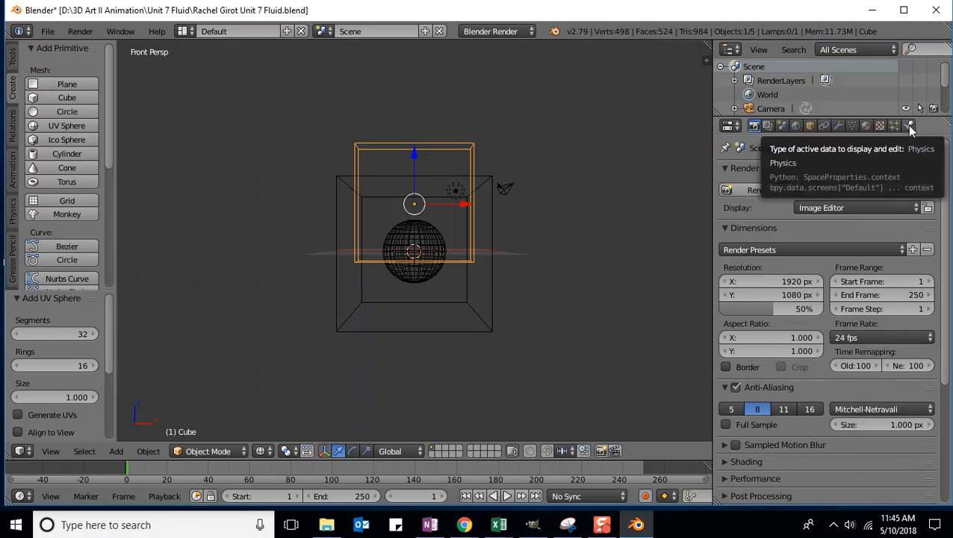
- Enable fluid physics on the raised flat box and set its type to Fluid
click(909, 127)
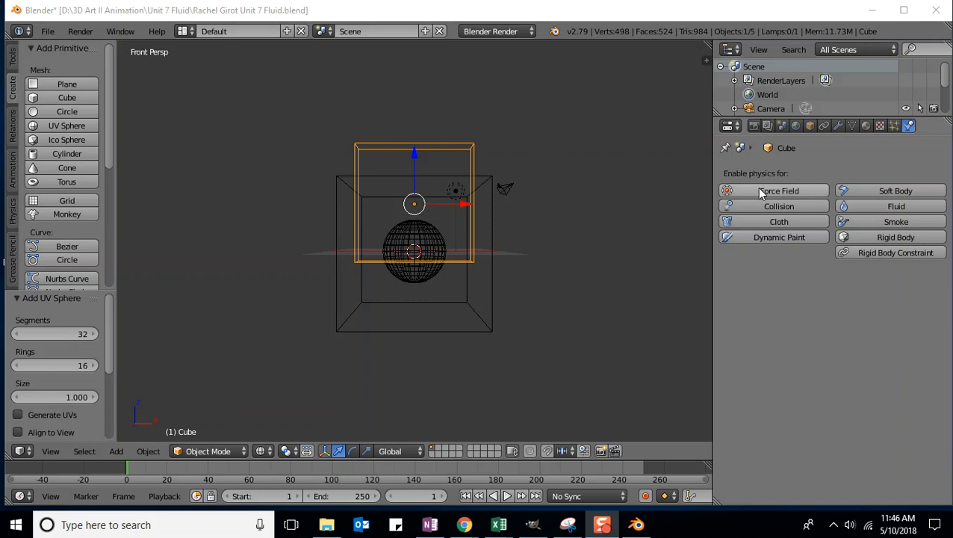
click(894, 206)
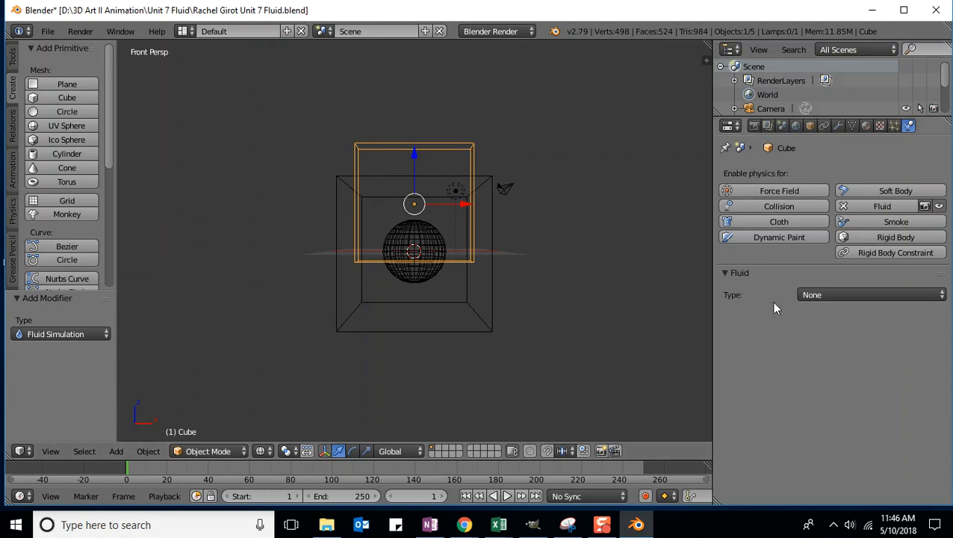
click(821, 295)
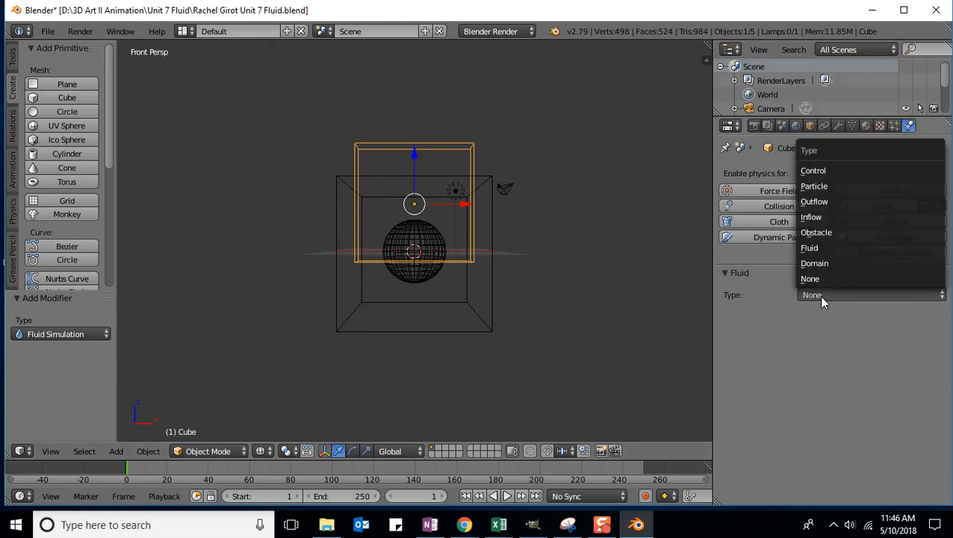
click(814, 250)
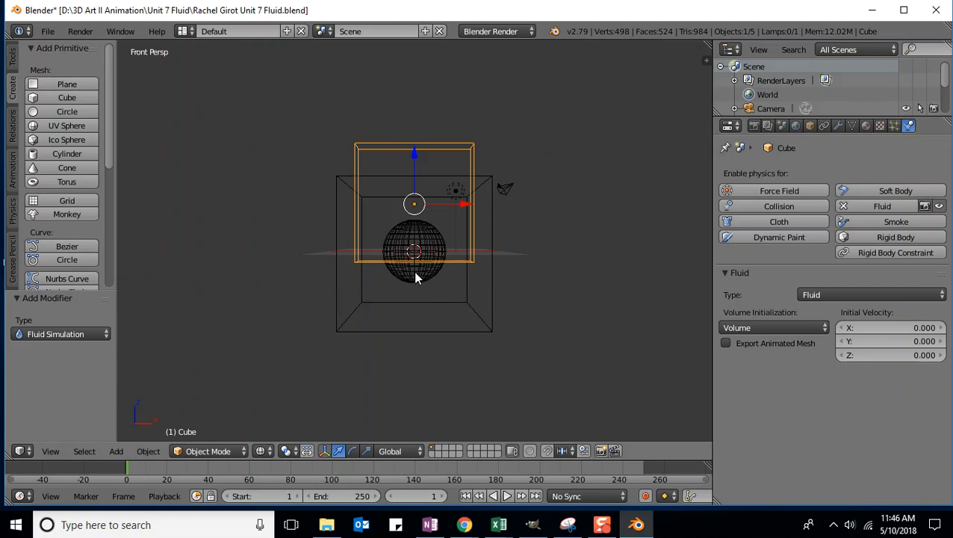
- Enable fluid physics on the large cube surrounding the sphere and set its type to Domain
right_click(458, 336)
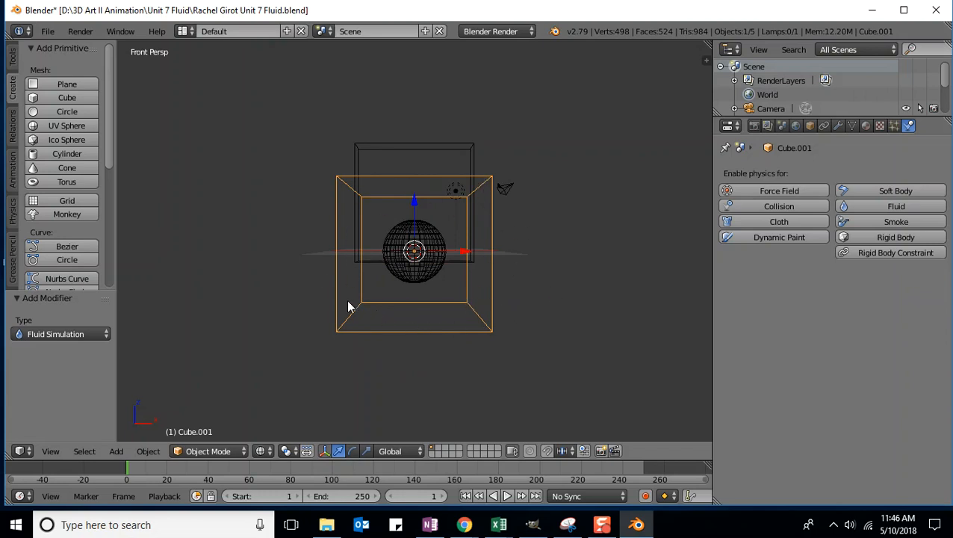
click(885, 206)
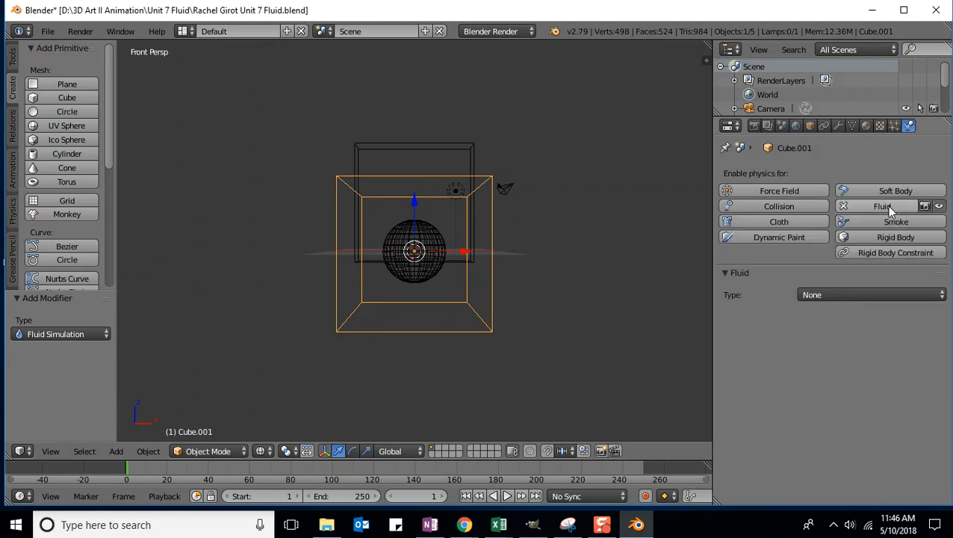
click(821, 295)
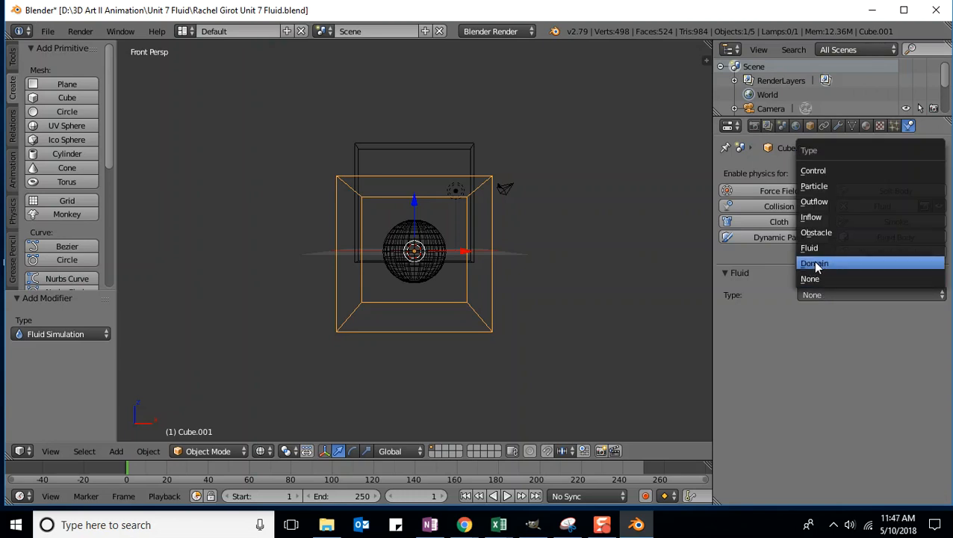
click(818, 265)
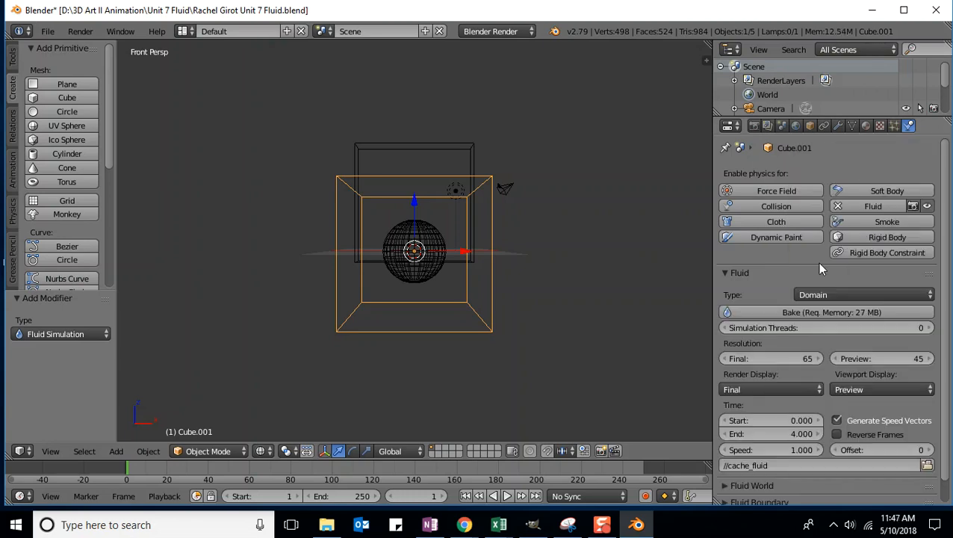
- Enable fluid physics on the sphere with the type Obstacle, and save the file
right_click(418, 272)
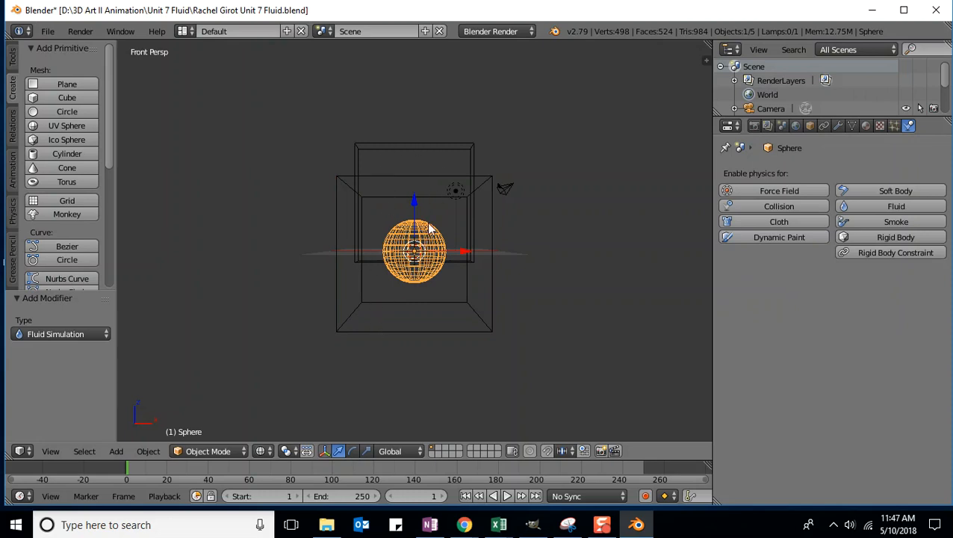
click(883, 206)
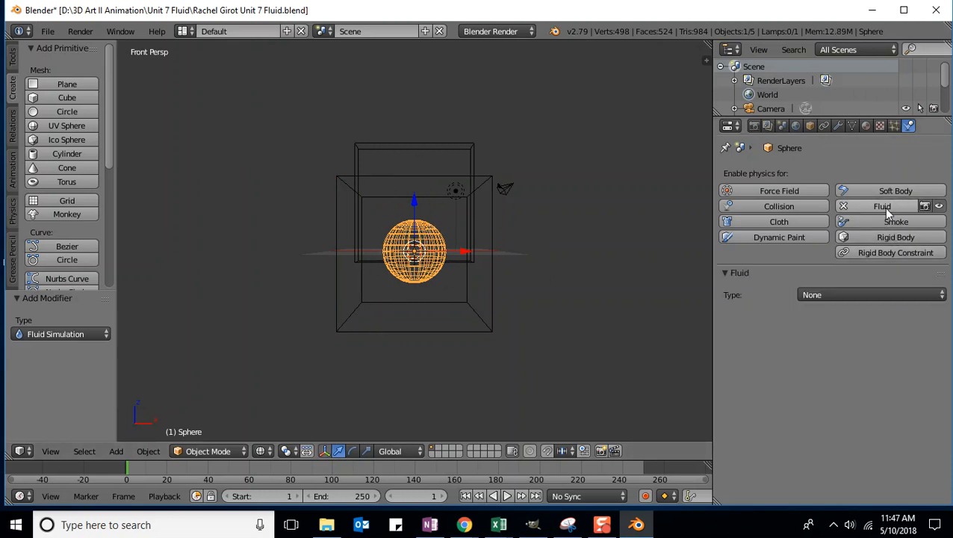
click(821, 297)
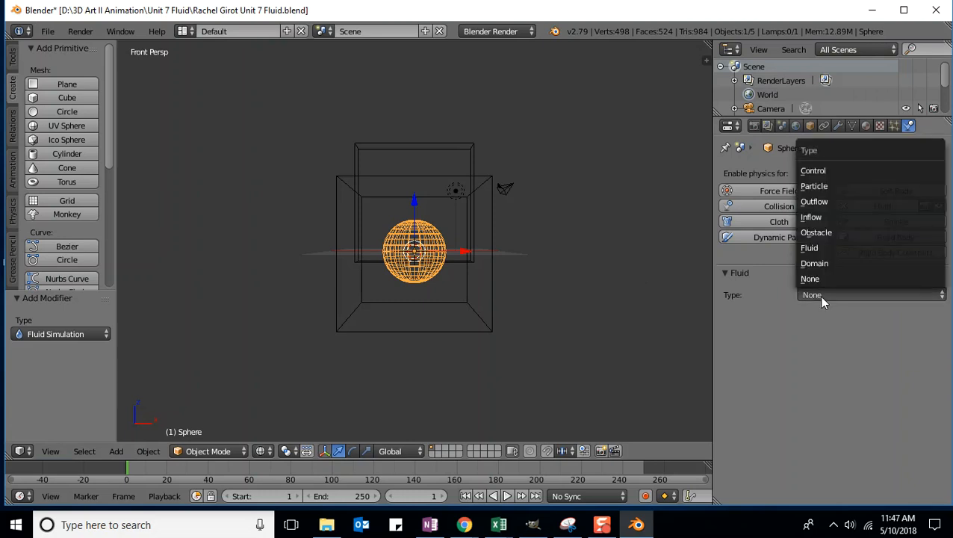
click(827, 232)
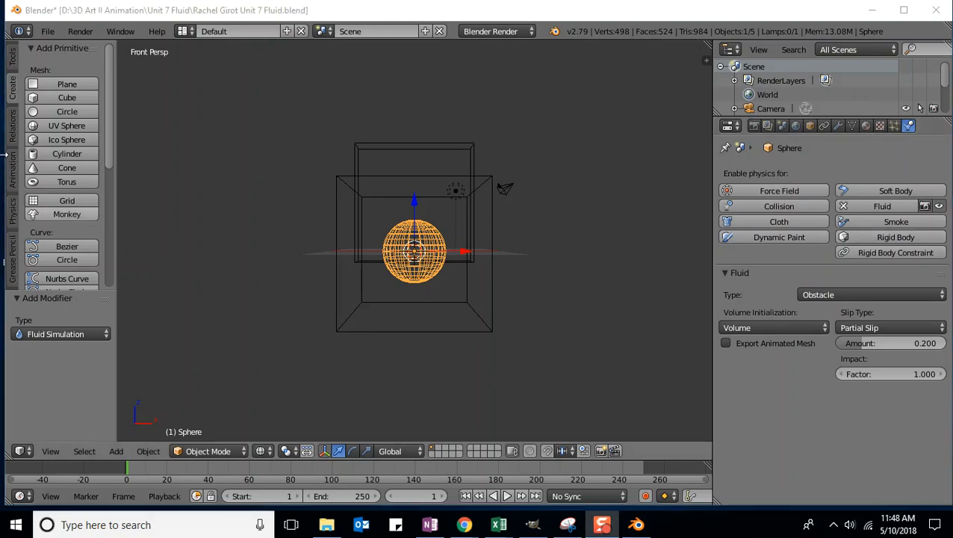
click(47, 33)
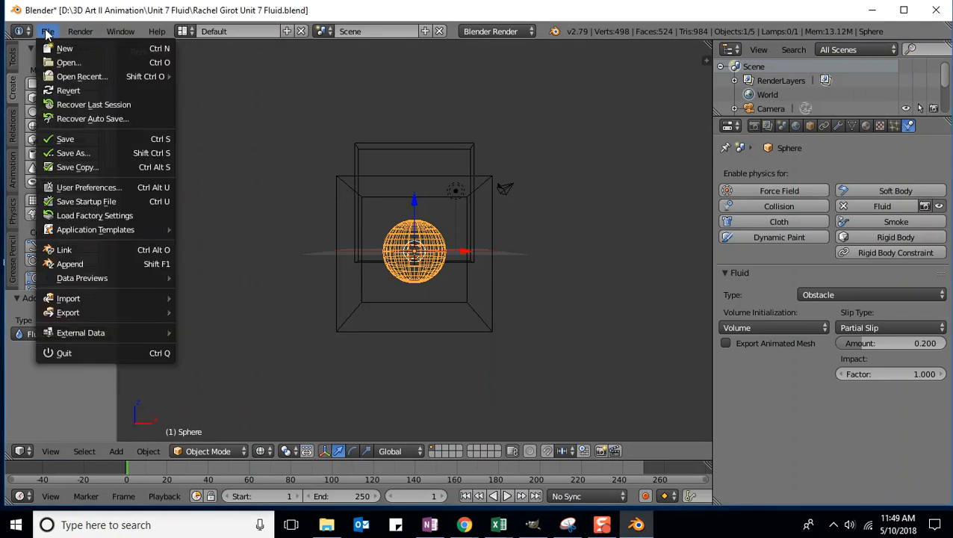
click(71, 138)
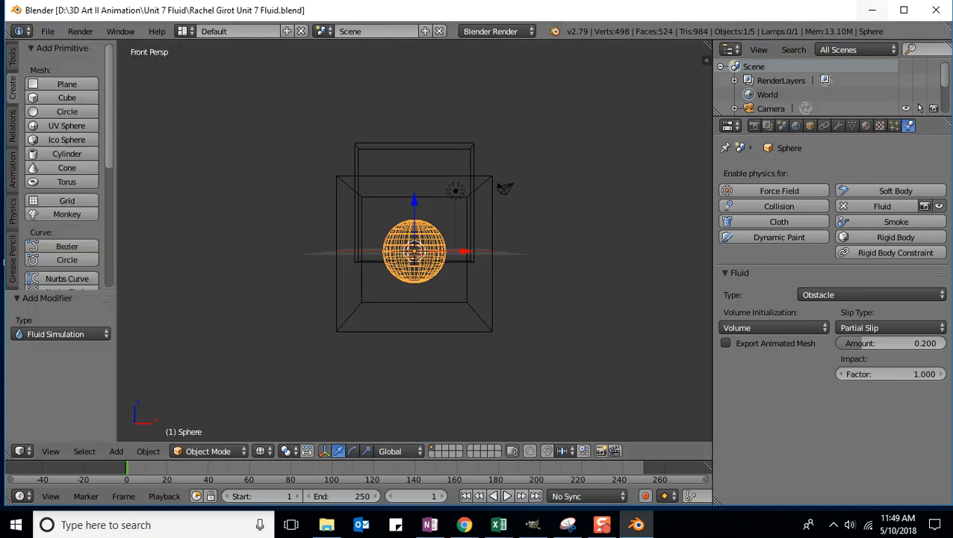
- Switch to the lesson in Chrome, answer the baking question with "A. rendering", check the answer and return to Blender
key(alt+Tab)
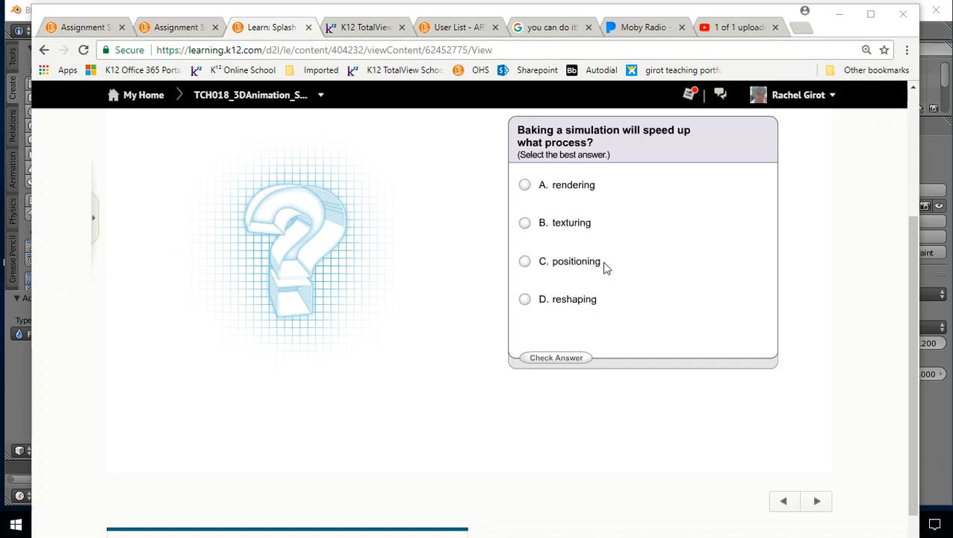
click(524, 185)
click(586, 358)
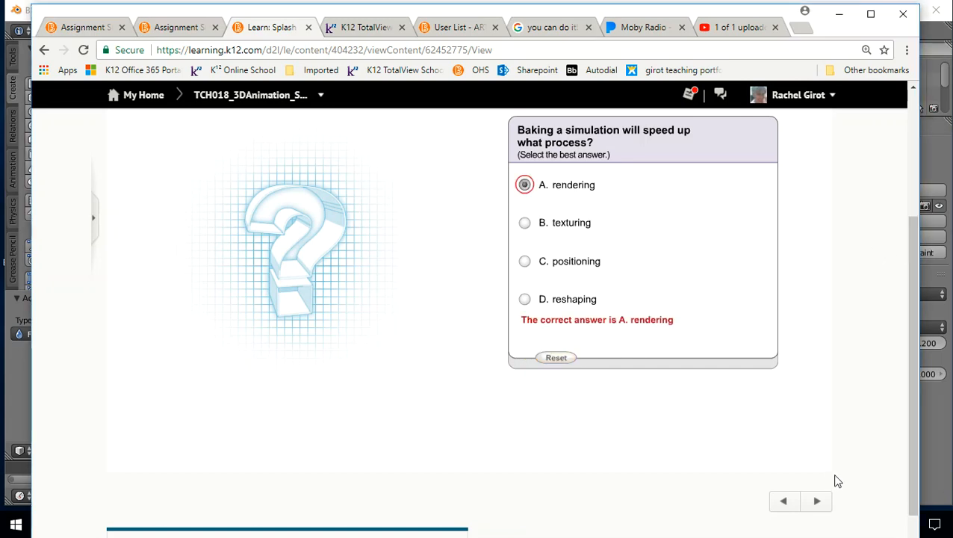
click(920, 106)
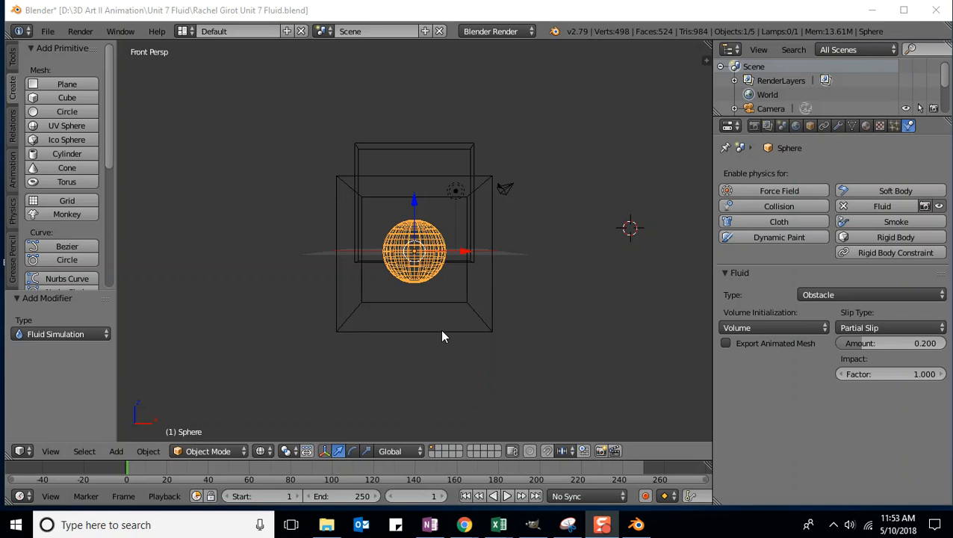
- Select the large domain cube and bake its fluid simulation
right_click(442, 334)
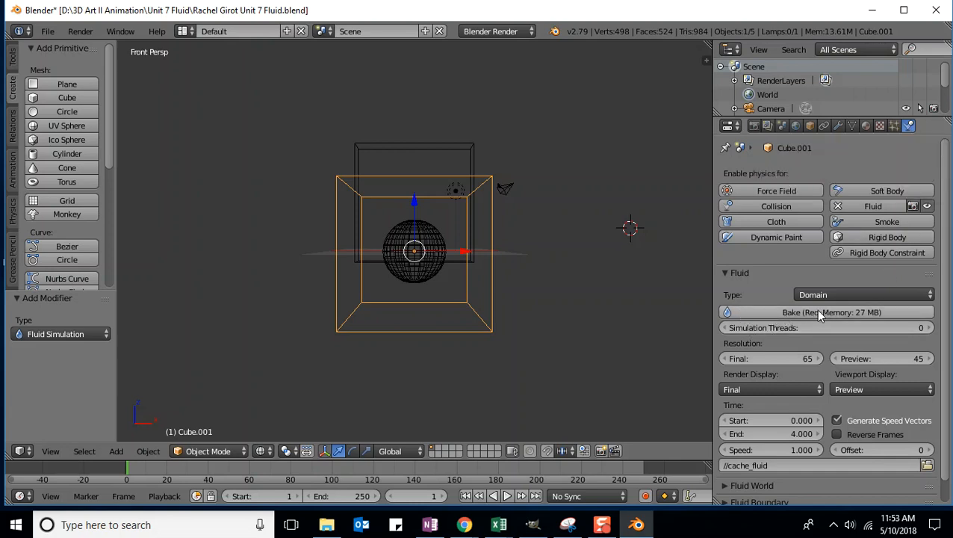
click(788, 313)
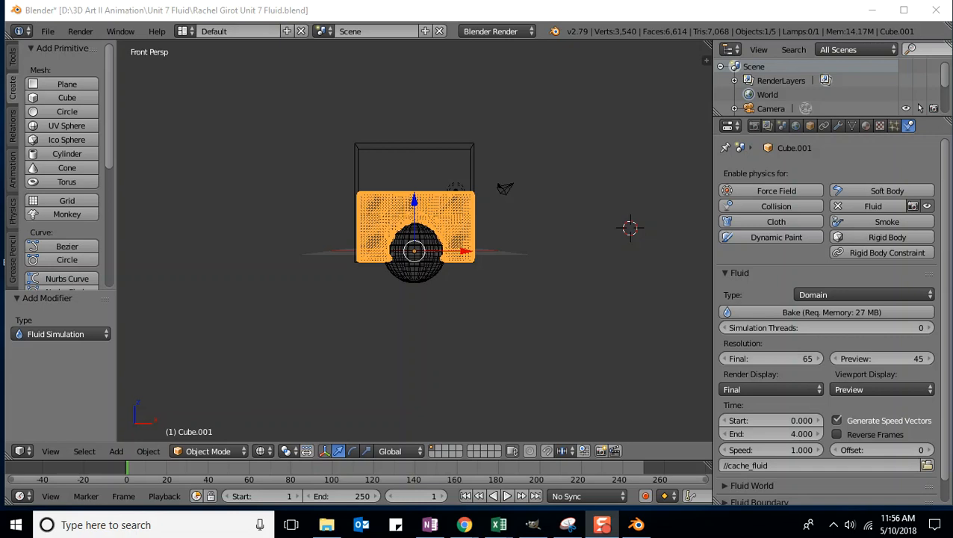
- Play back the baked animation several times to examine how the liquid pours around the sphere
click(573, 176)
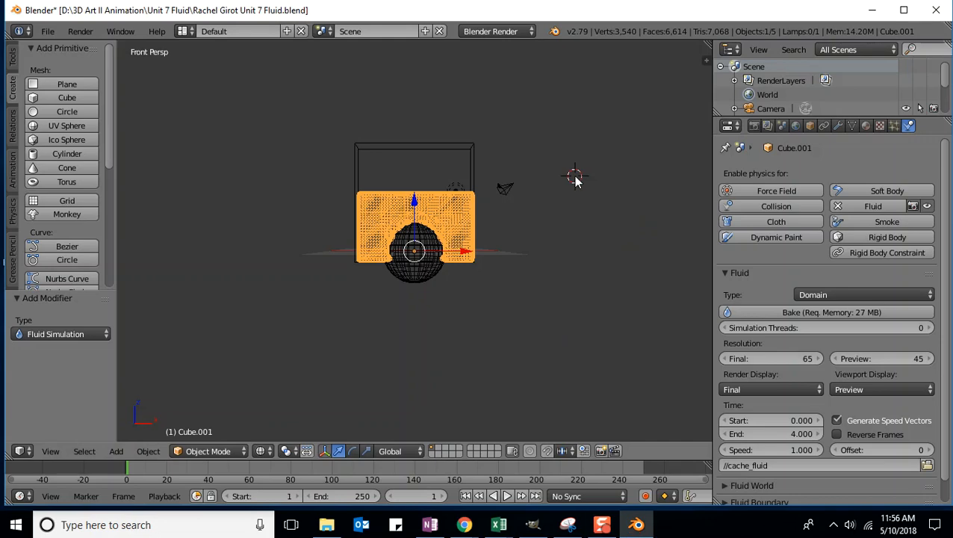
key(alt+a)
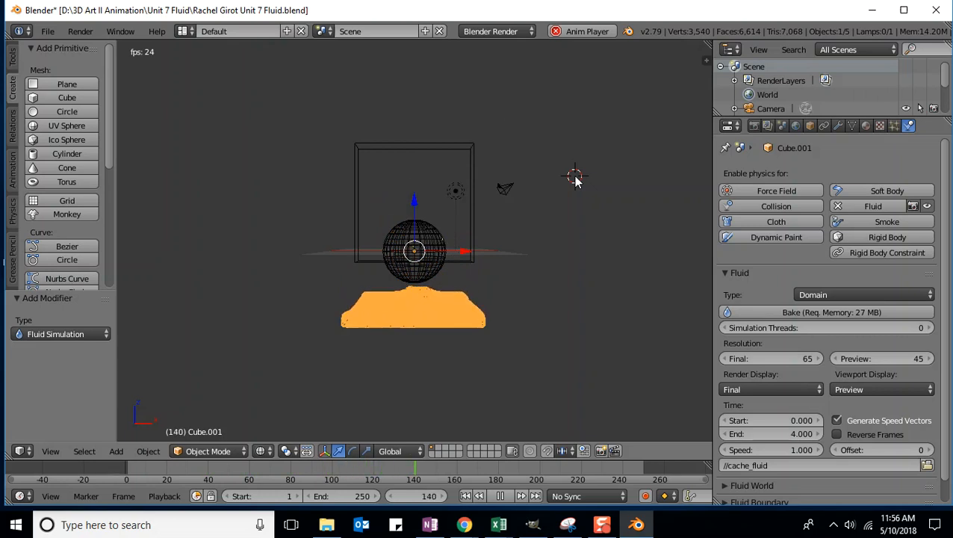
key(alt+a)
key(alt+a)
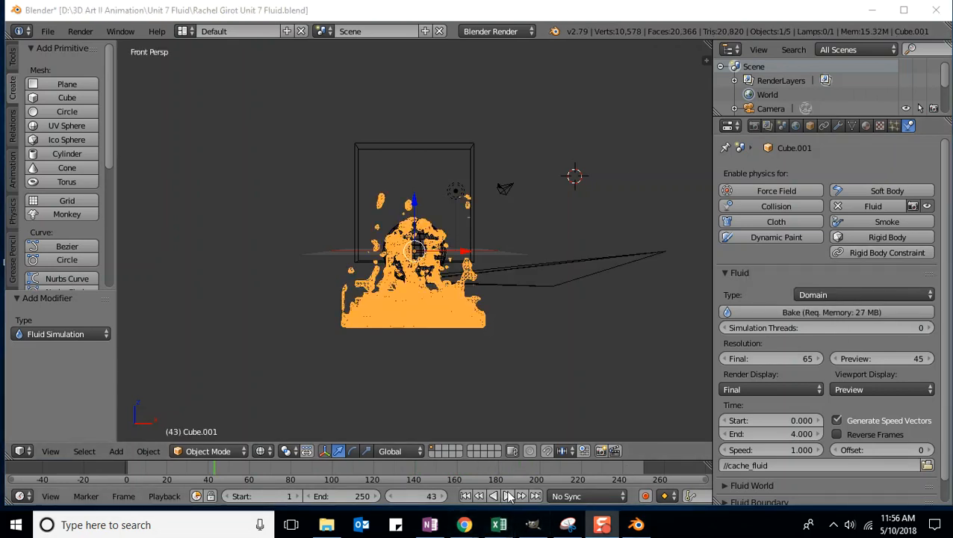
click(506, 497)
click(491, 497)
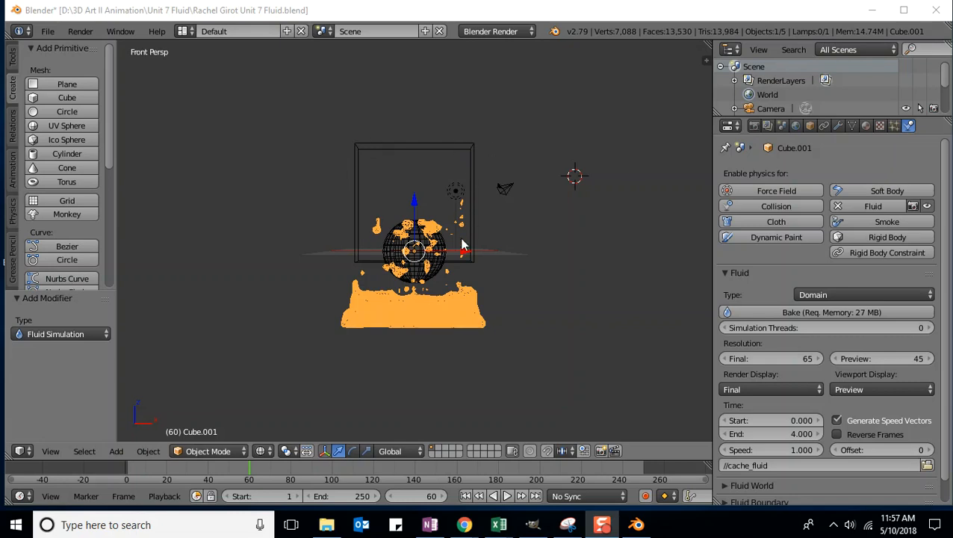
- Move the raised Fluid-type box to the second layer
right_click(366, 144)
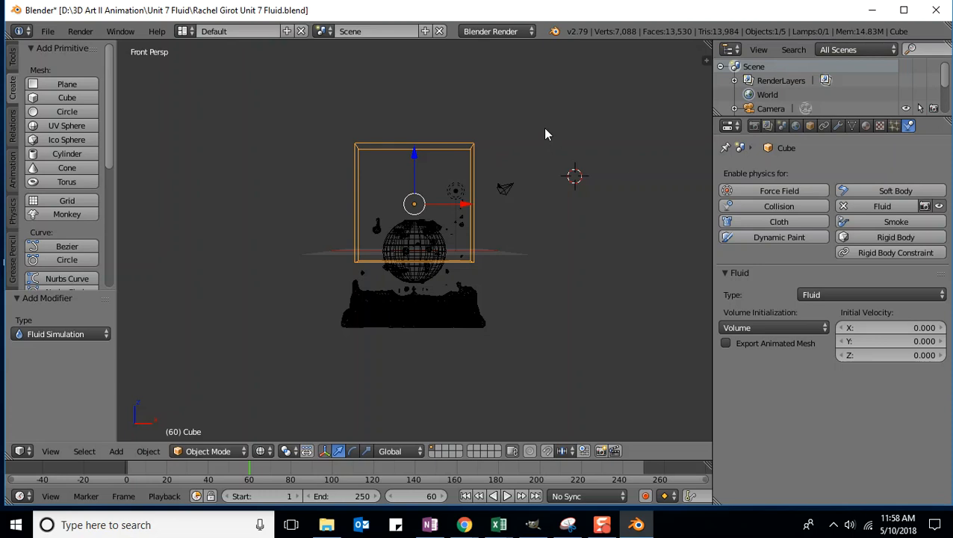
key(m)
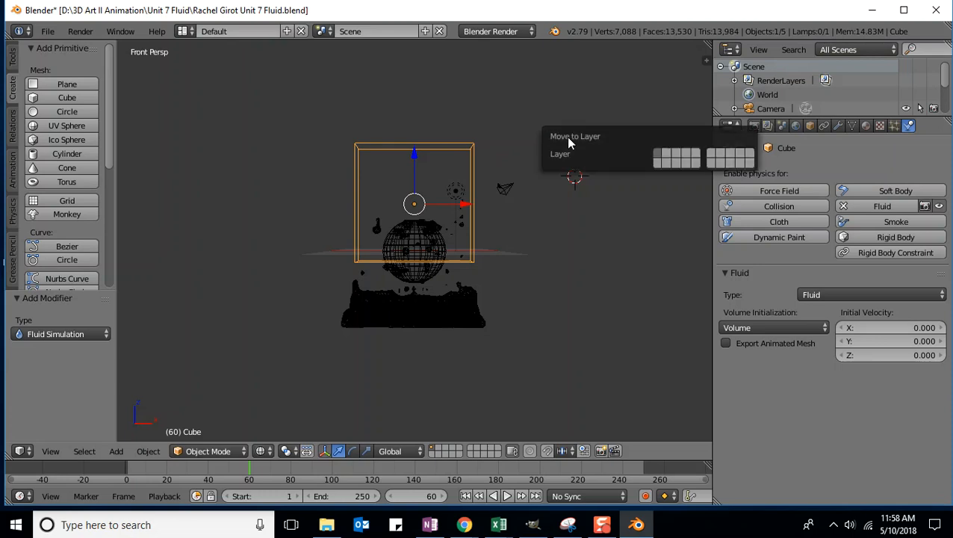
click(668, 155)
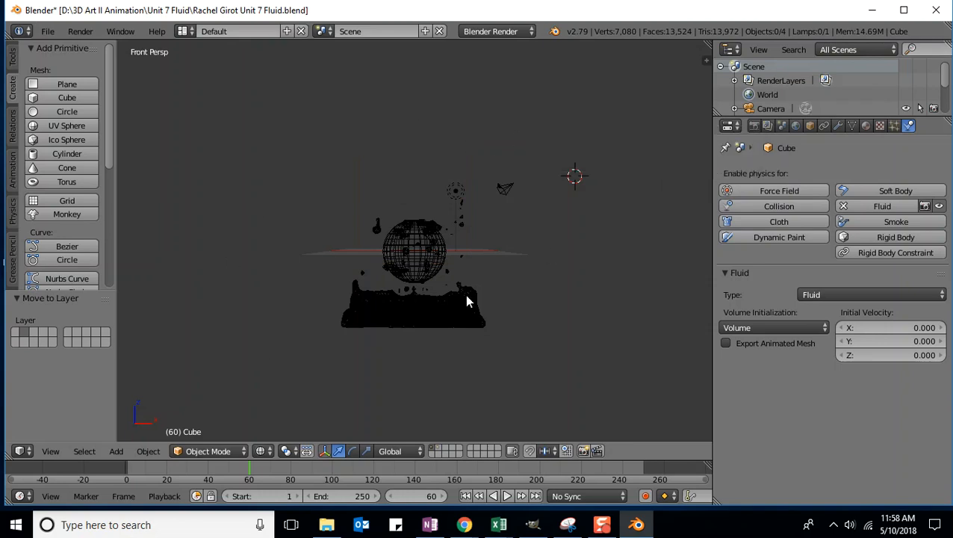
- Save the Blender file and switch to the lesson's summary page in Chrome
click(47, 32)
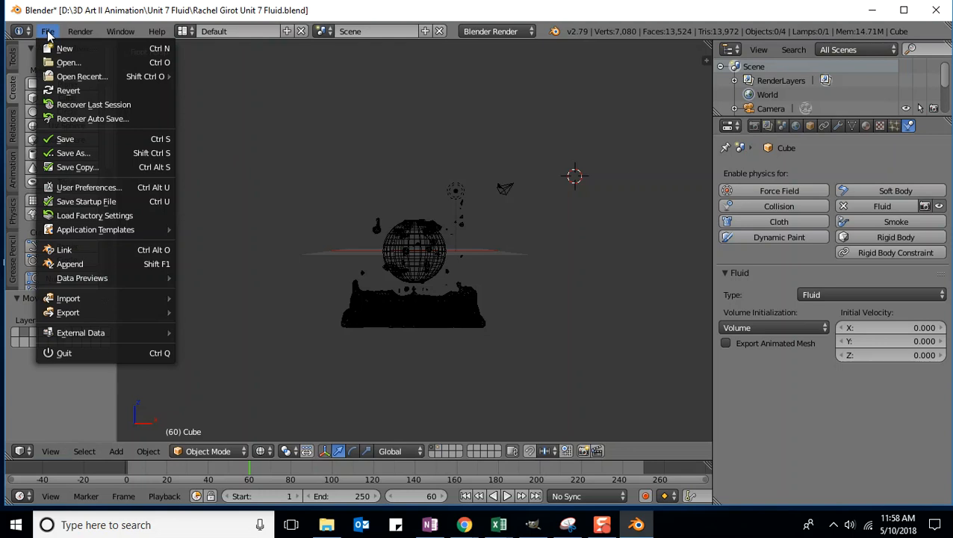
click(65, 143)
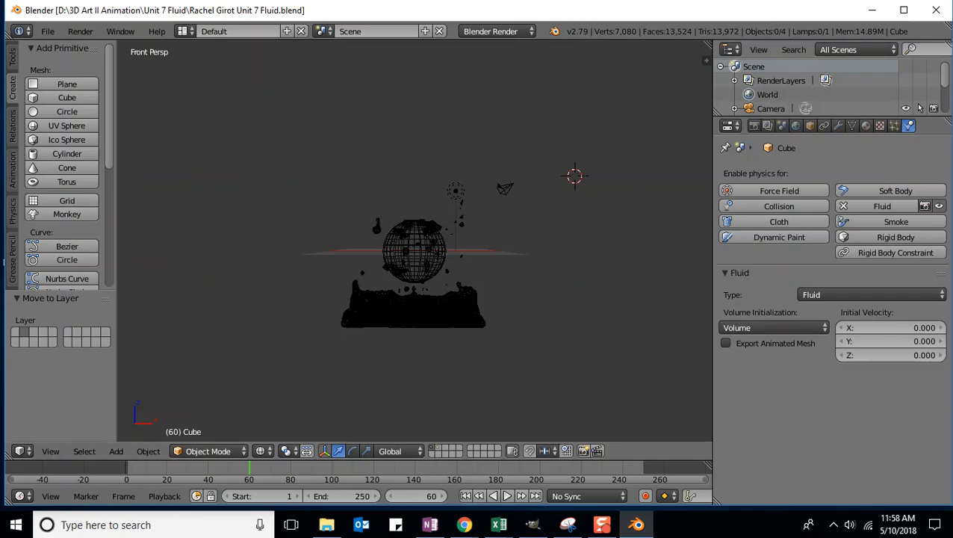
click(872, 9)
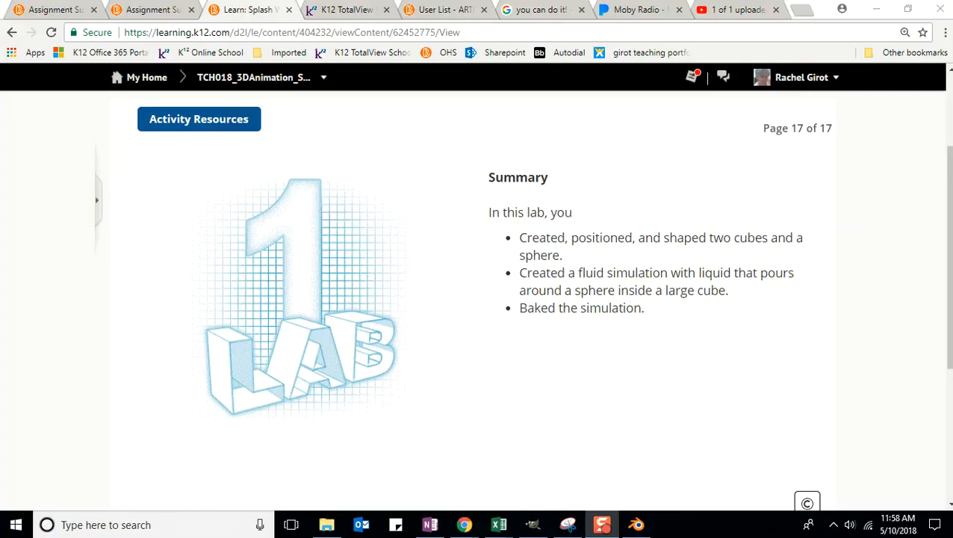